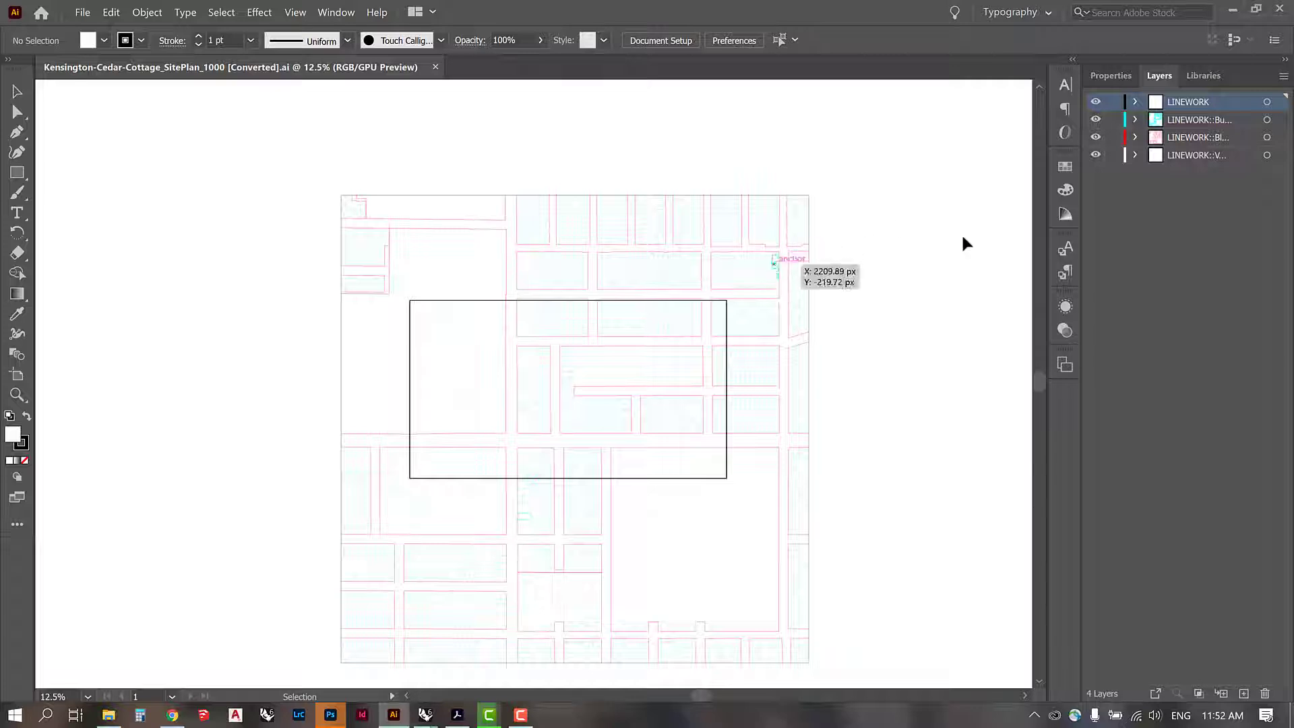
Step: Set the stroke weight of all building linework on the LINEWORK::Bu... layer to 2 pt
click(1267, 120)
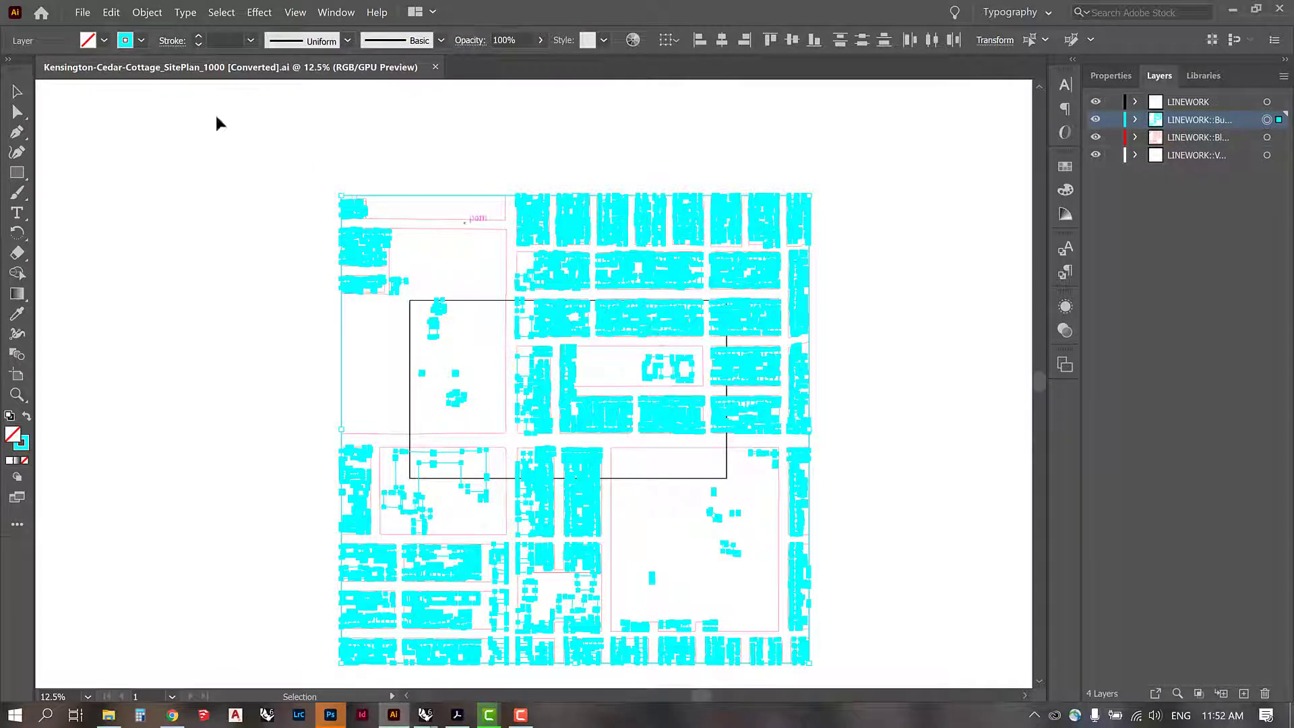
click(169, 41)
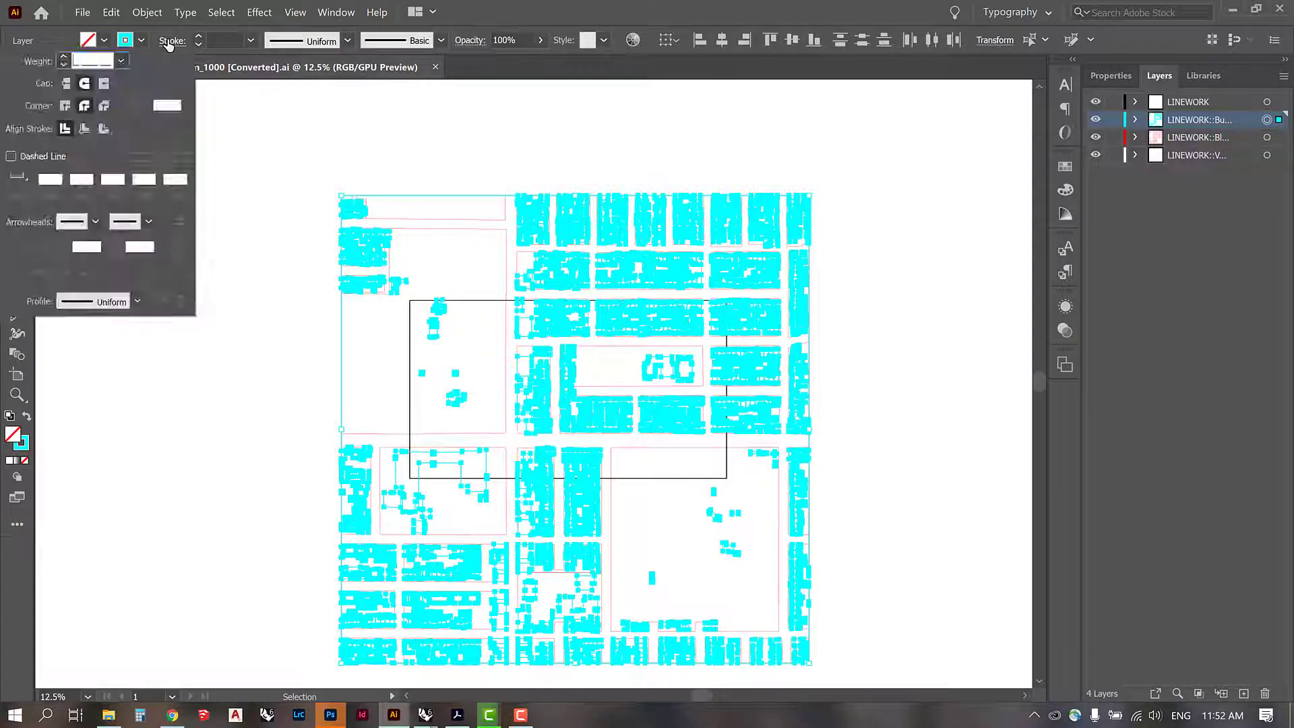
click(122, 61)
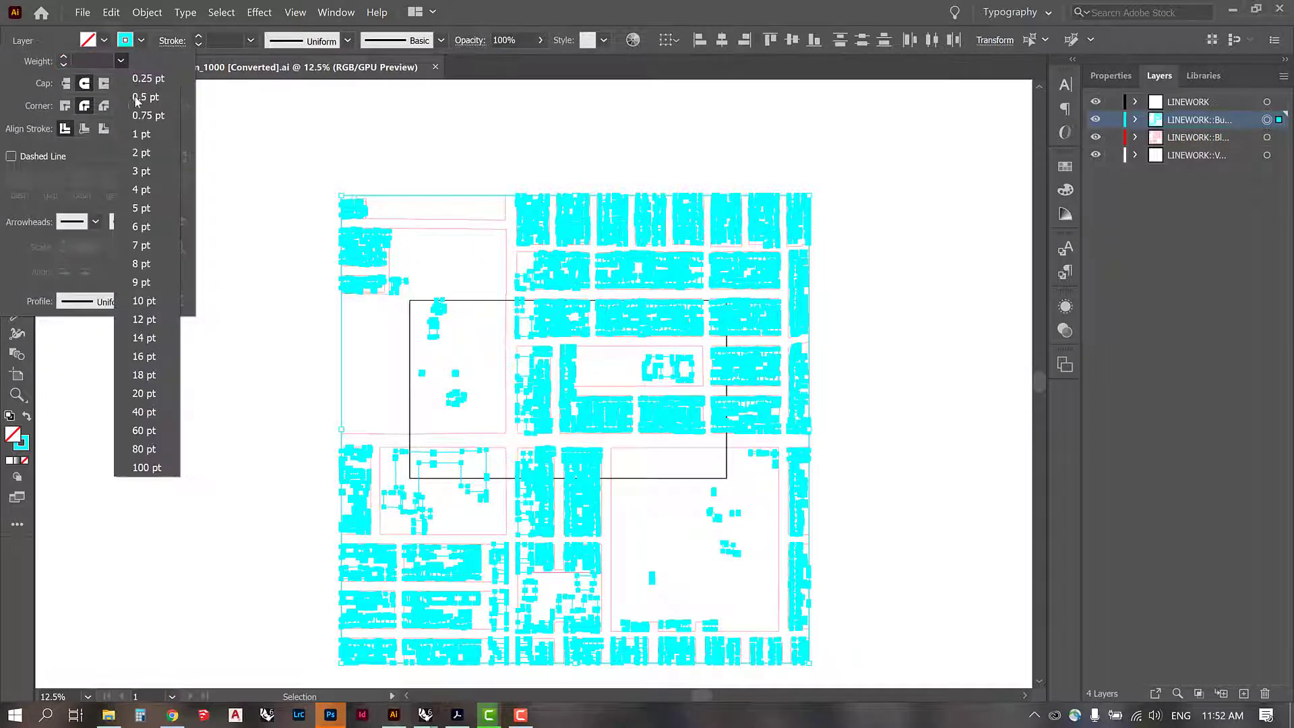
click(138, 154)
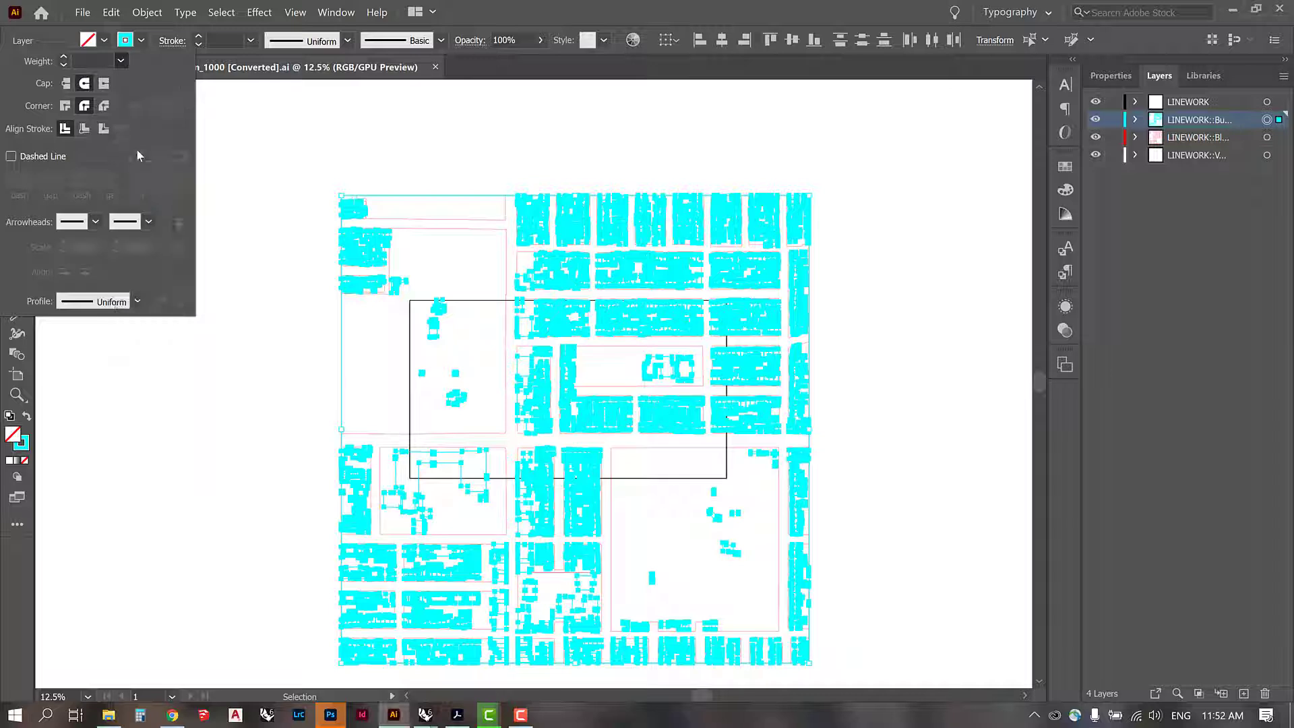
Step: Change the stroke colour of the building linework to black, hex 000000, and deselect it
click(142, 41)
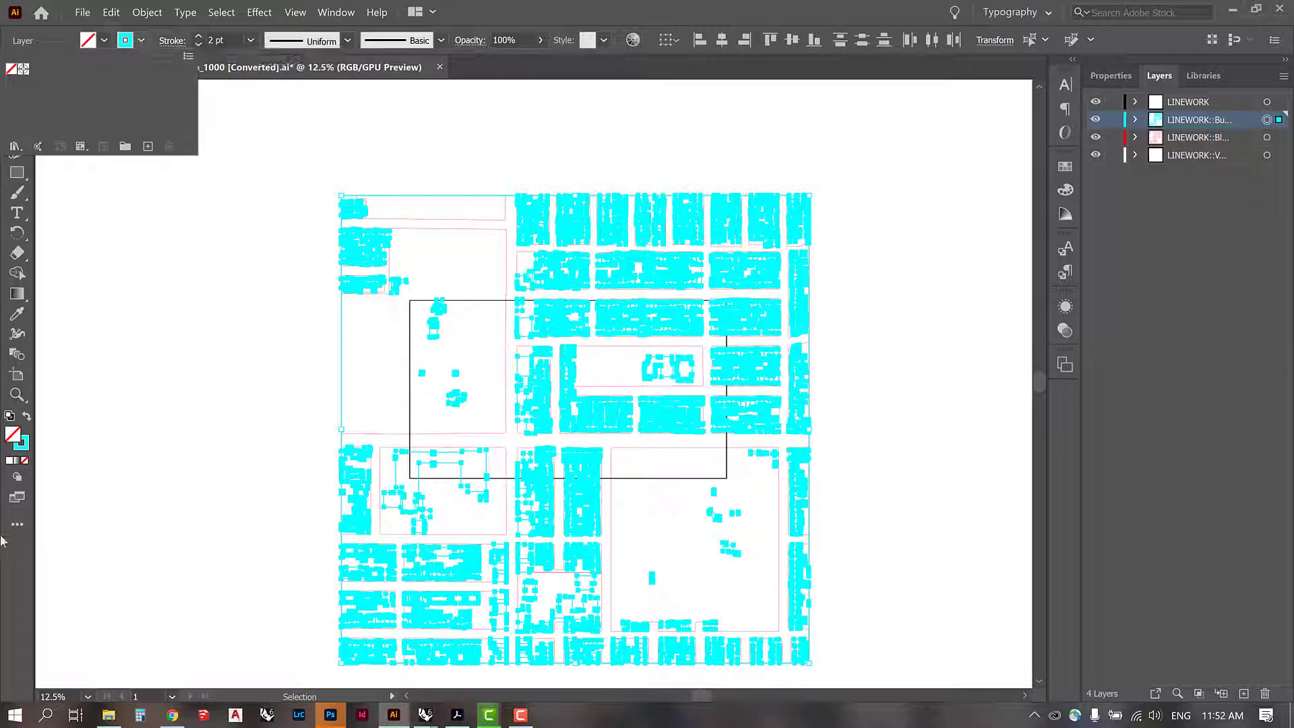
click(21, 445)
double_click(22, 444)
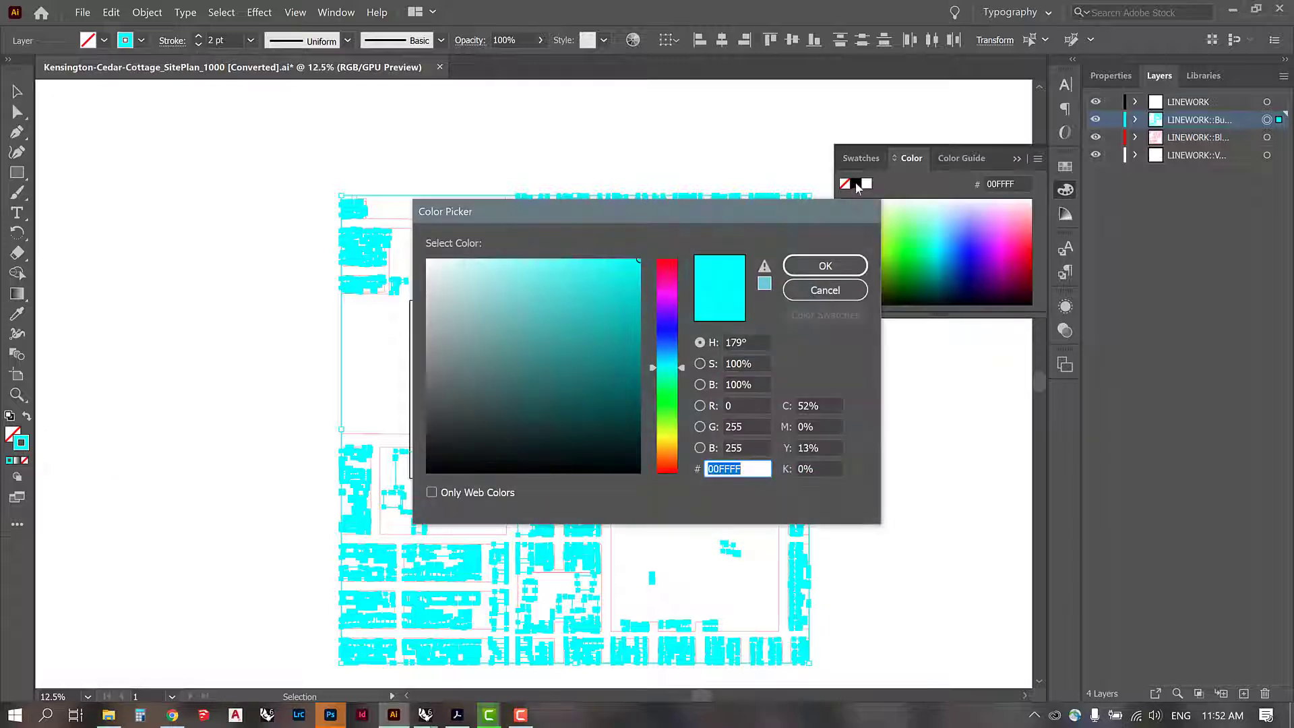
text(000000)
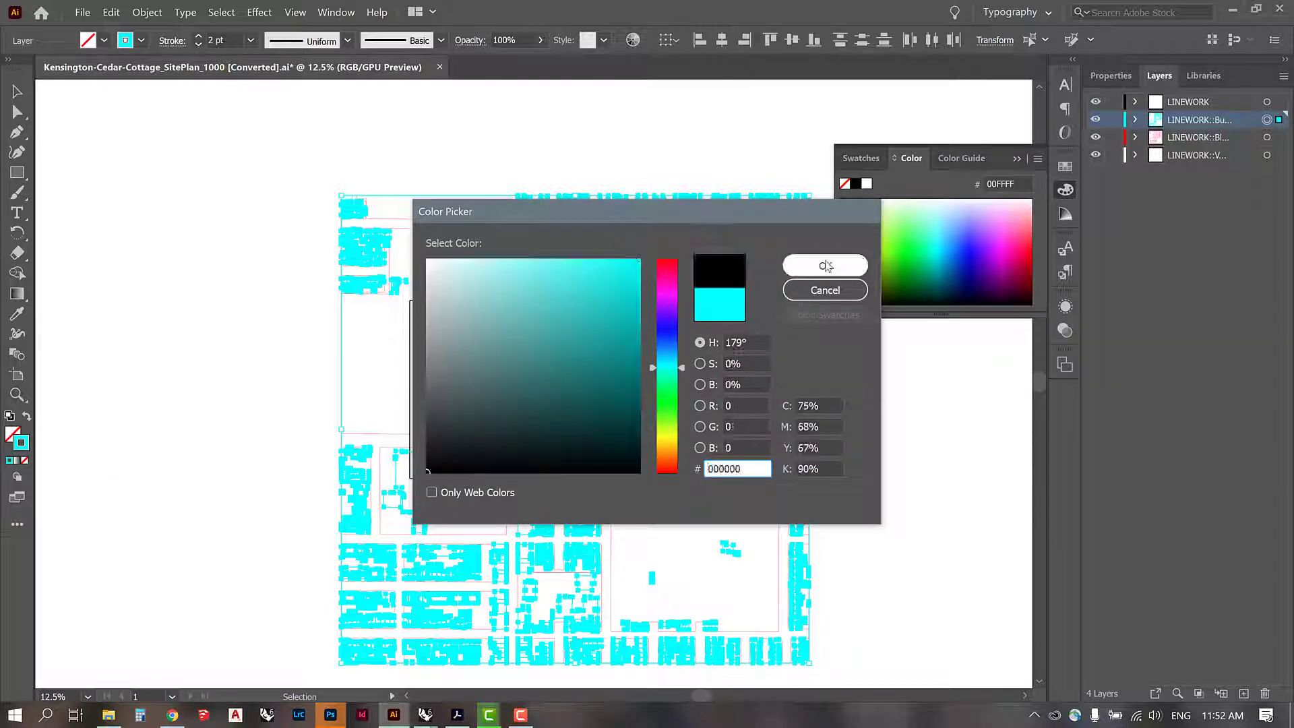
click(826, 266)
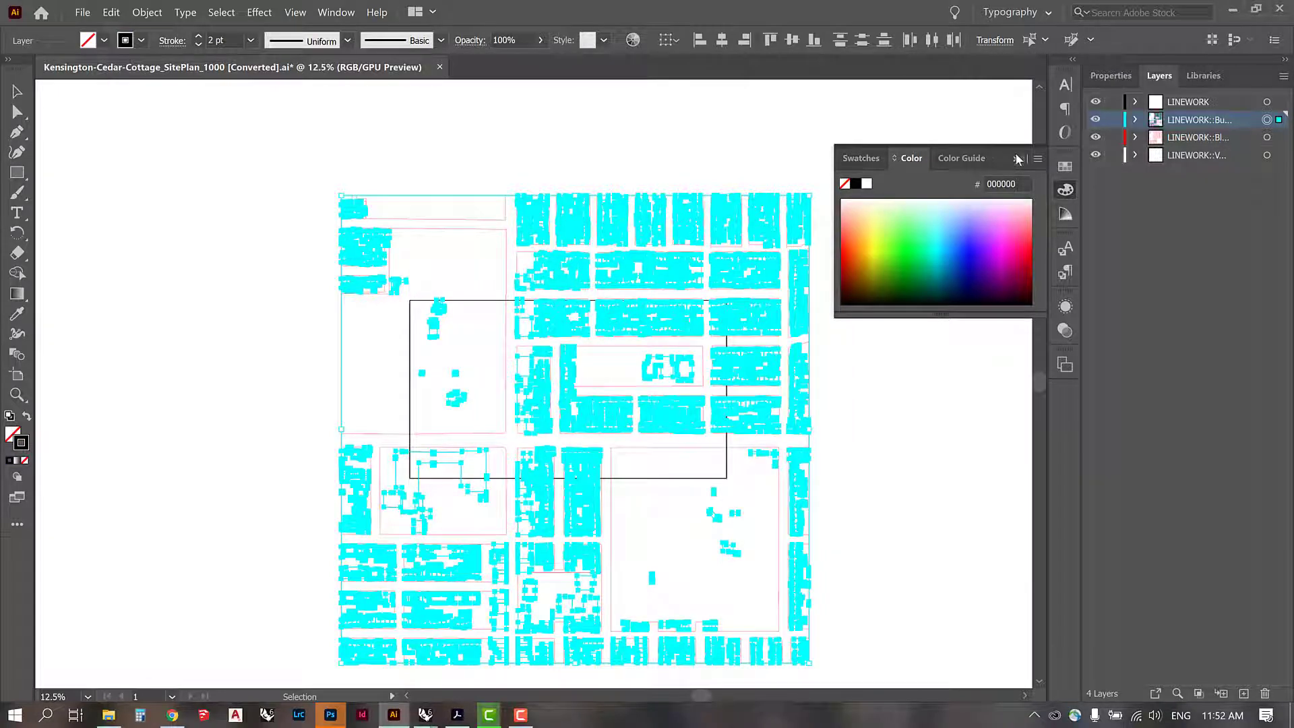
click(544, 150)
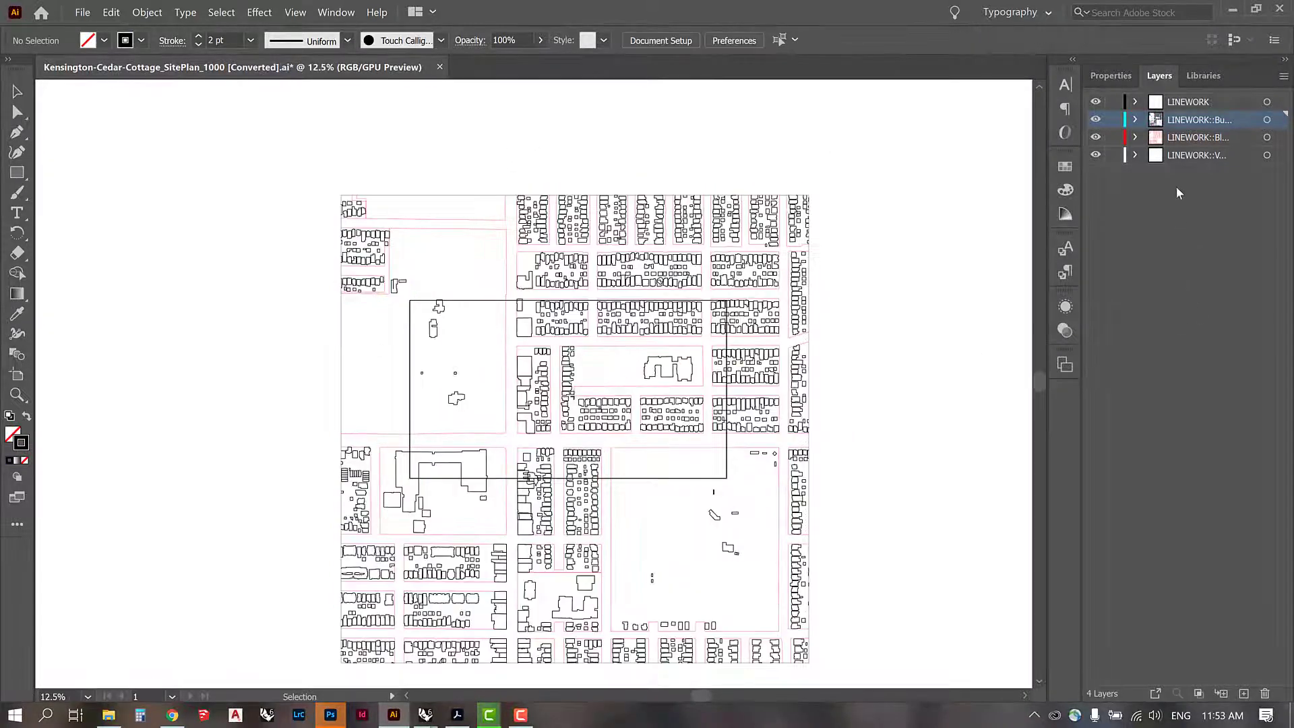
Step: Give all block outlines on the LINEWORK::Bl... layer a 1 pt black stroke, hex 000000
click(1267, 138)
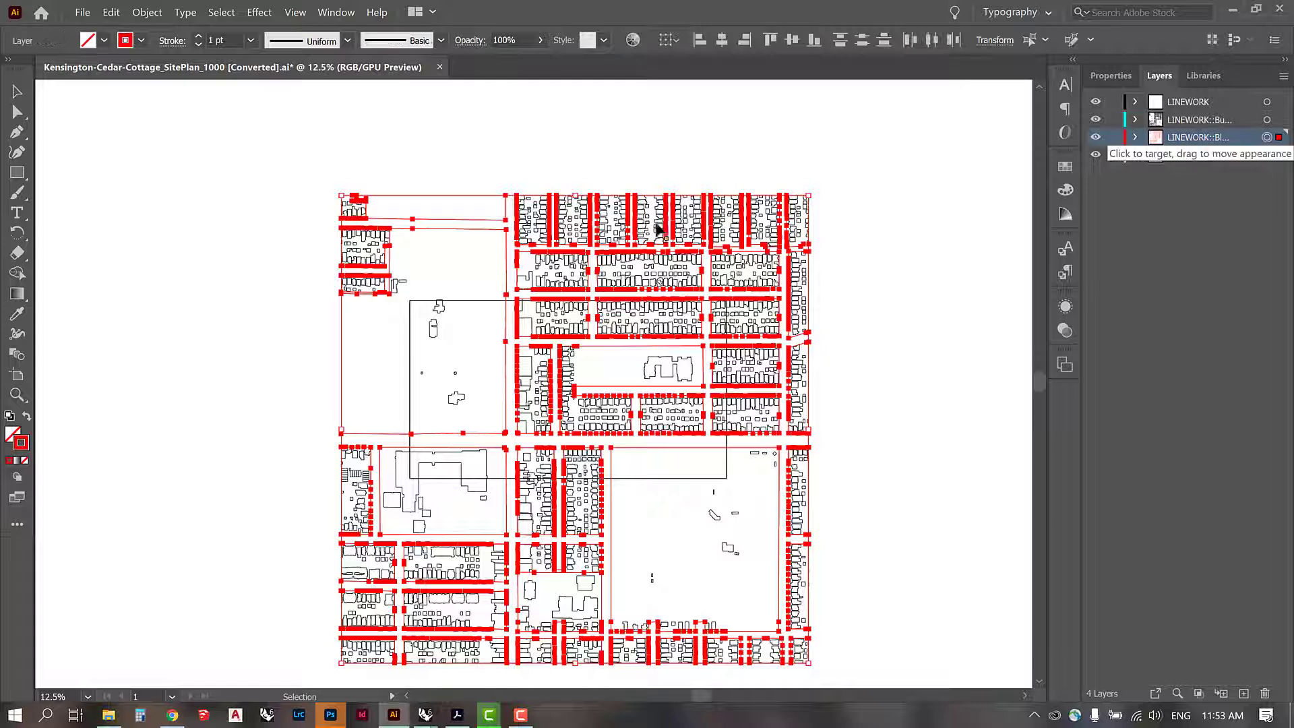
click(252, 40)
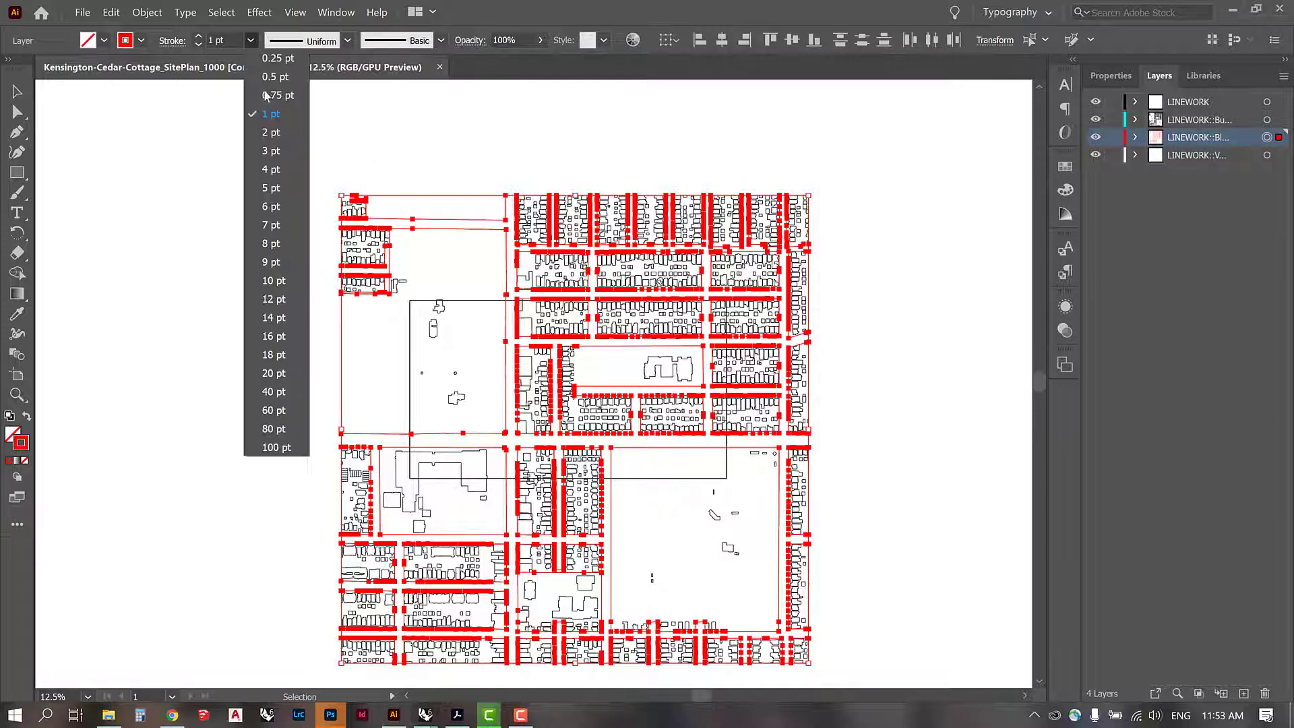
click(264, 107)
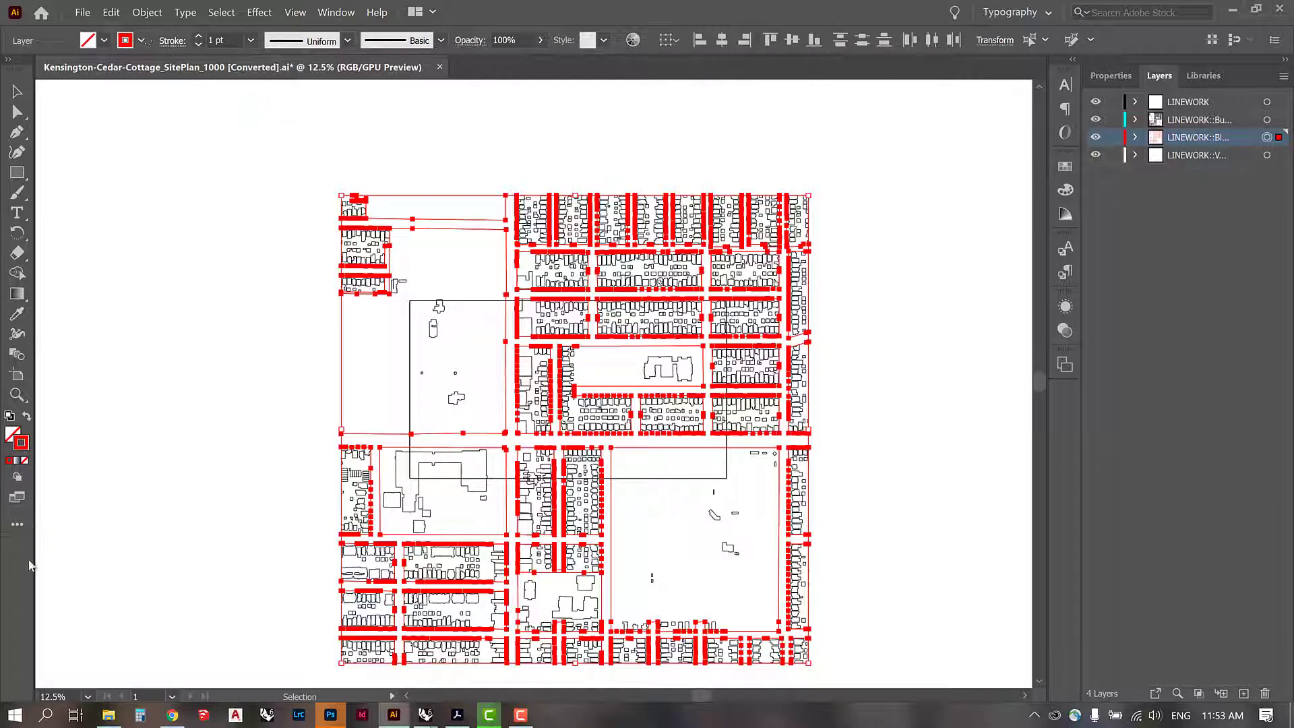
double_click(21, 442)
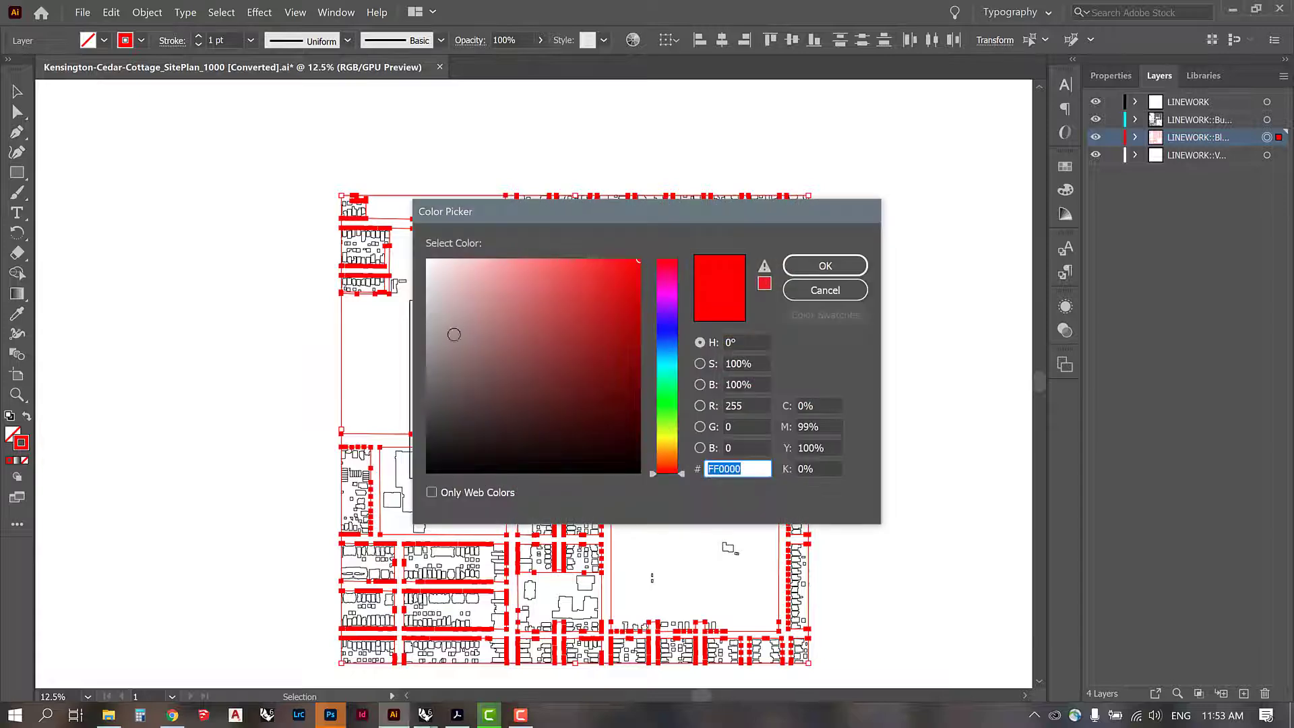
click(809, 267)
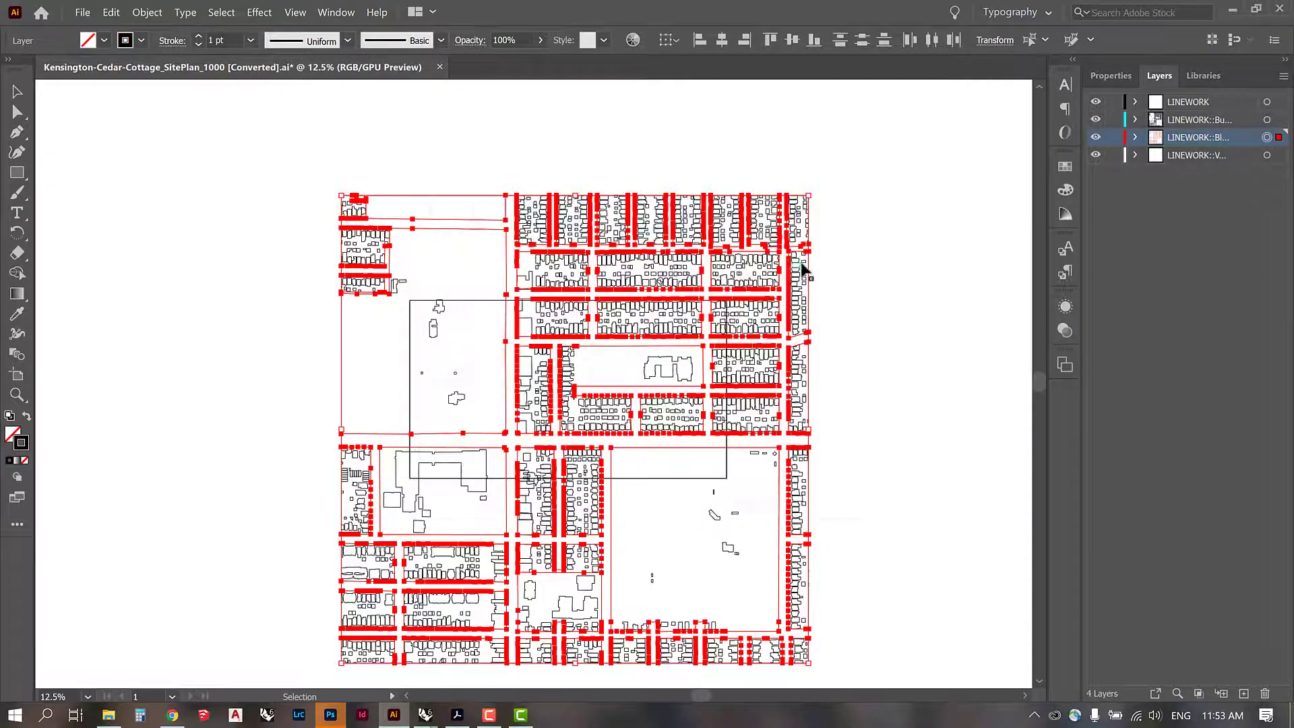
click(856, 286)
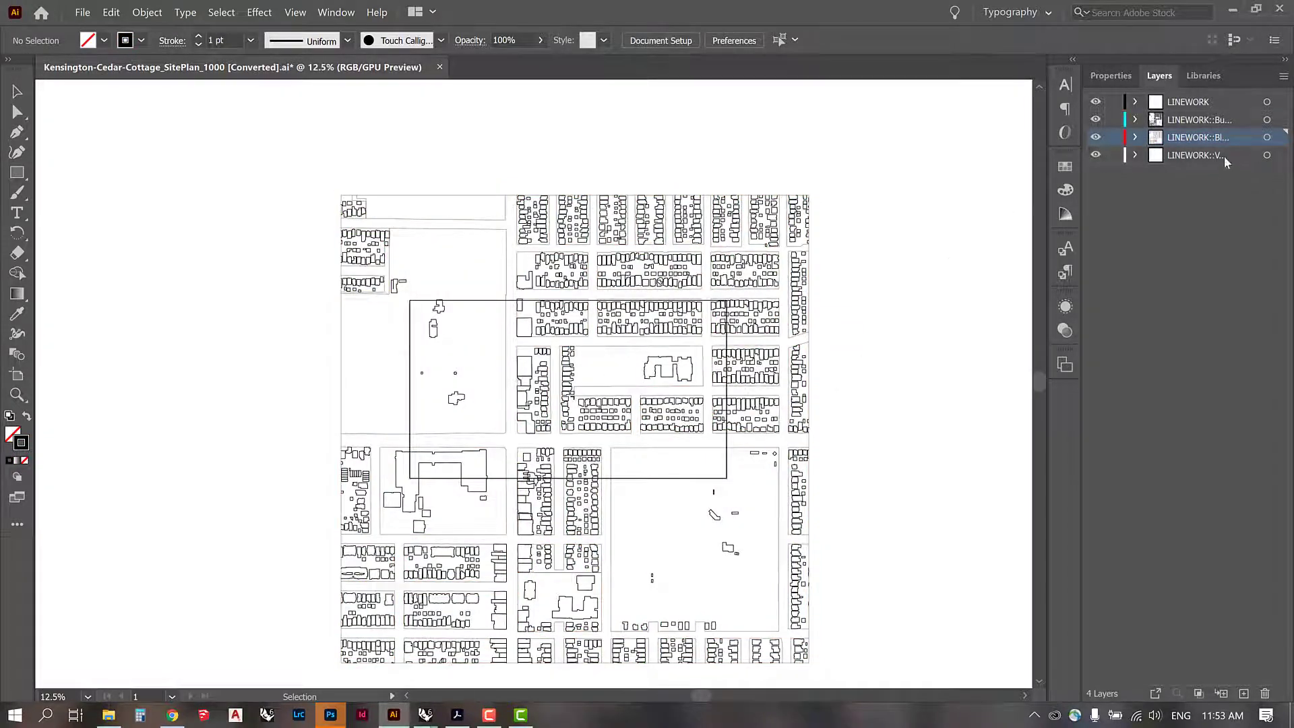
Step: Give all linework on the LINEWORK::V... layer a 0.25 pt dashed stroke with 12 pt dashes
click(1268, 156)
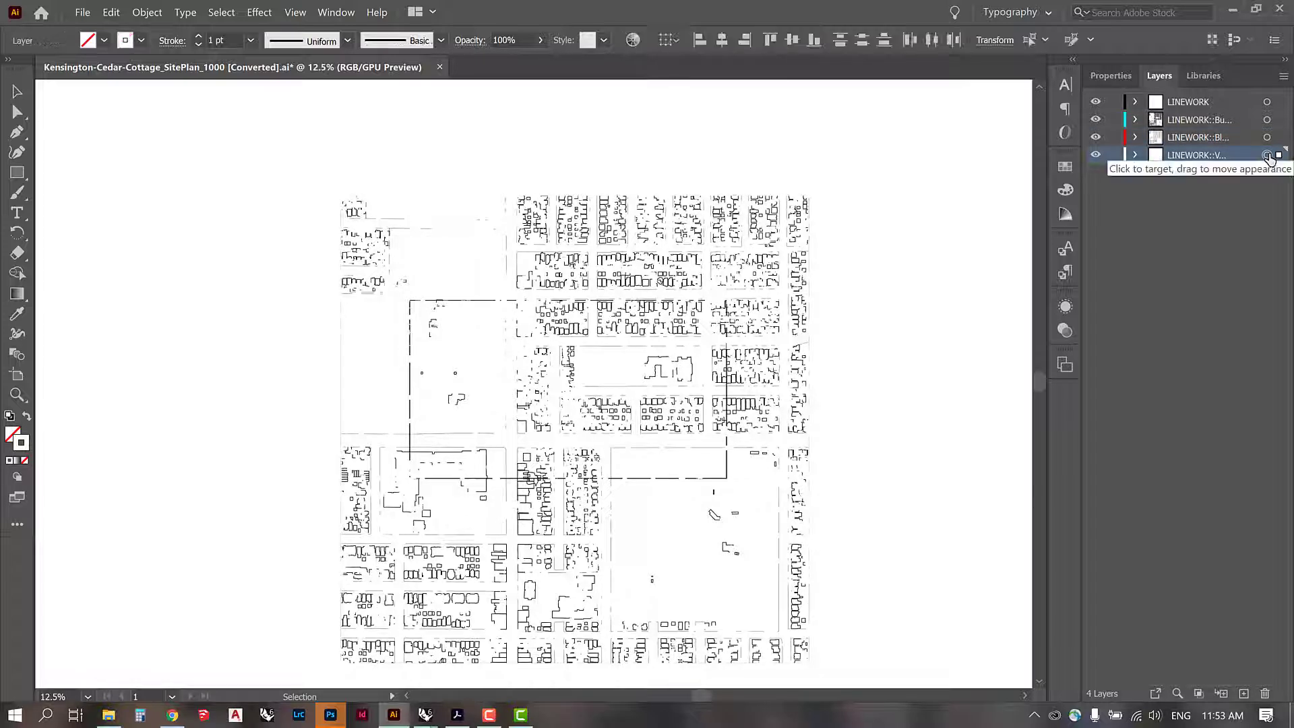
click(250, 41)
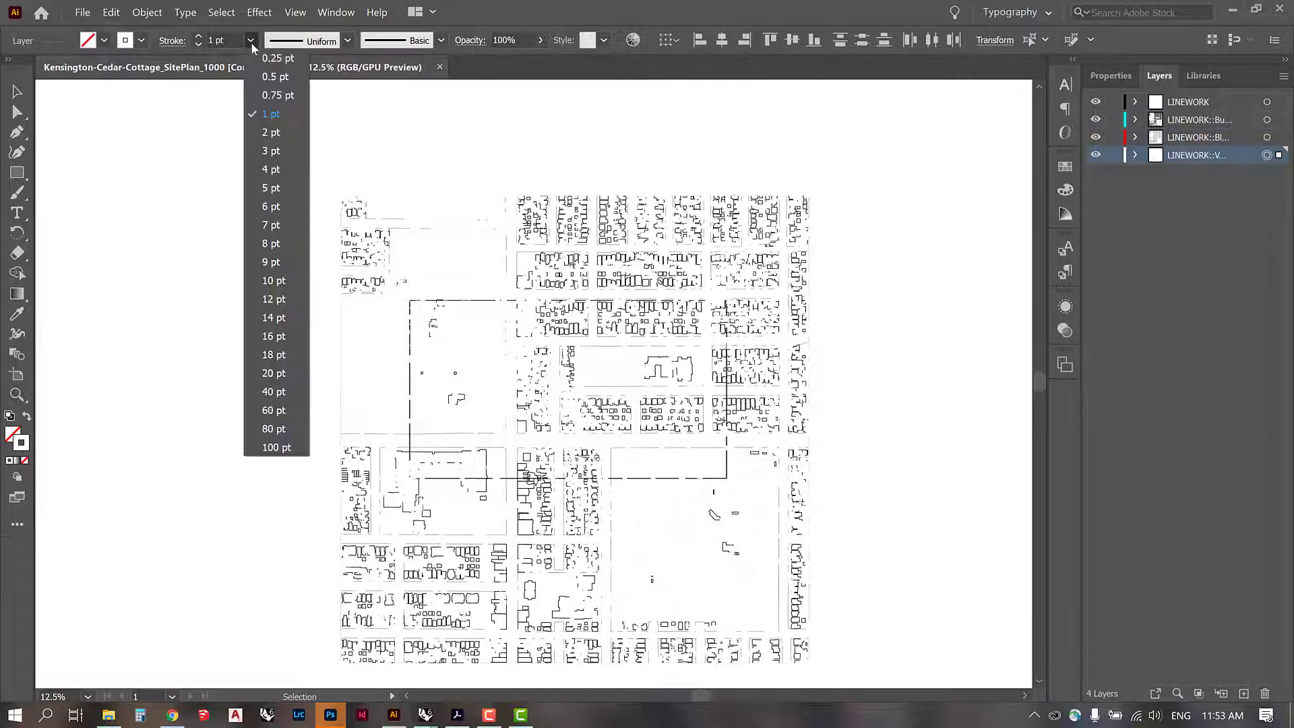
click(263, 62)
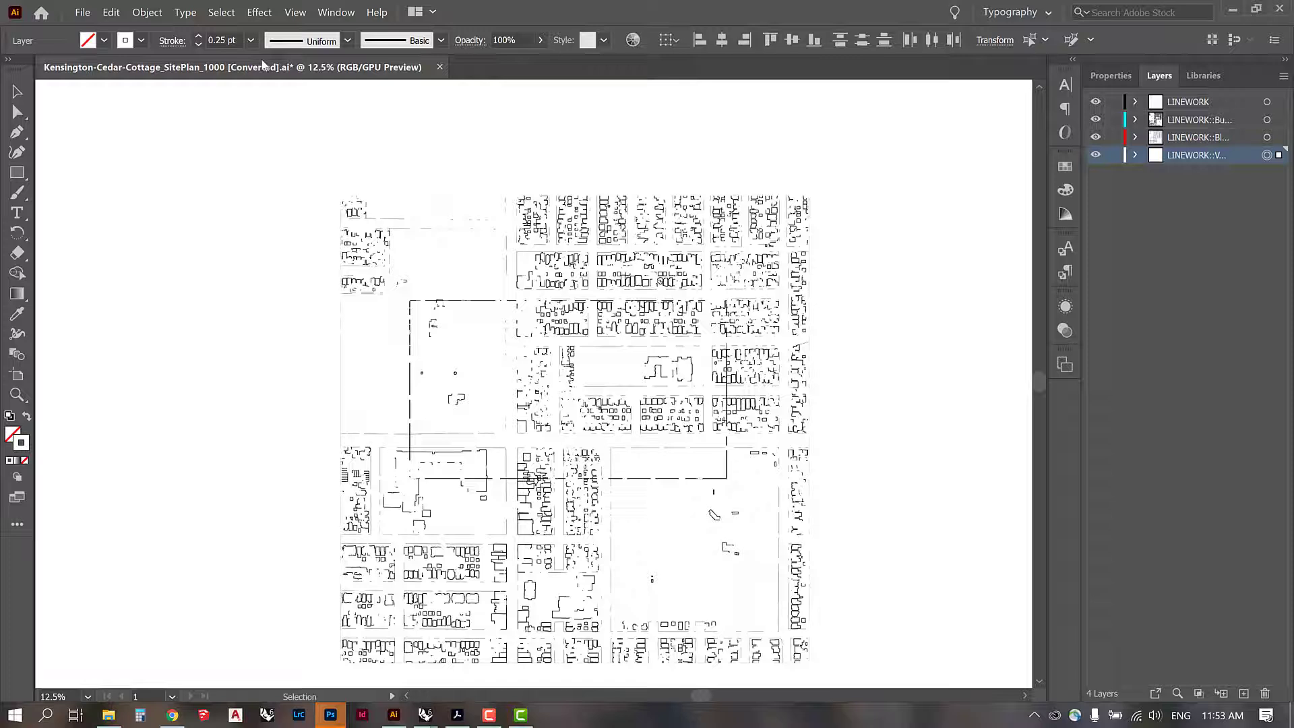
click(167, 43)
click(12, 157)
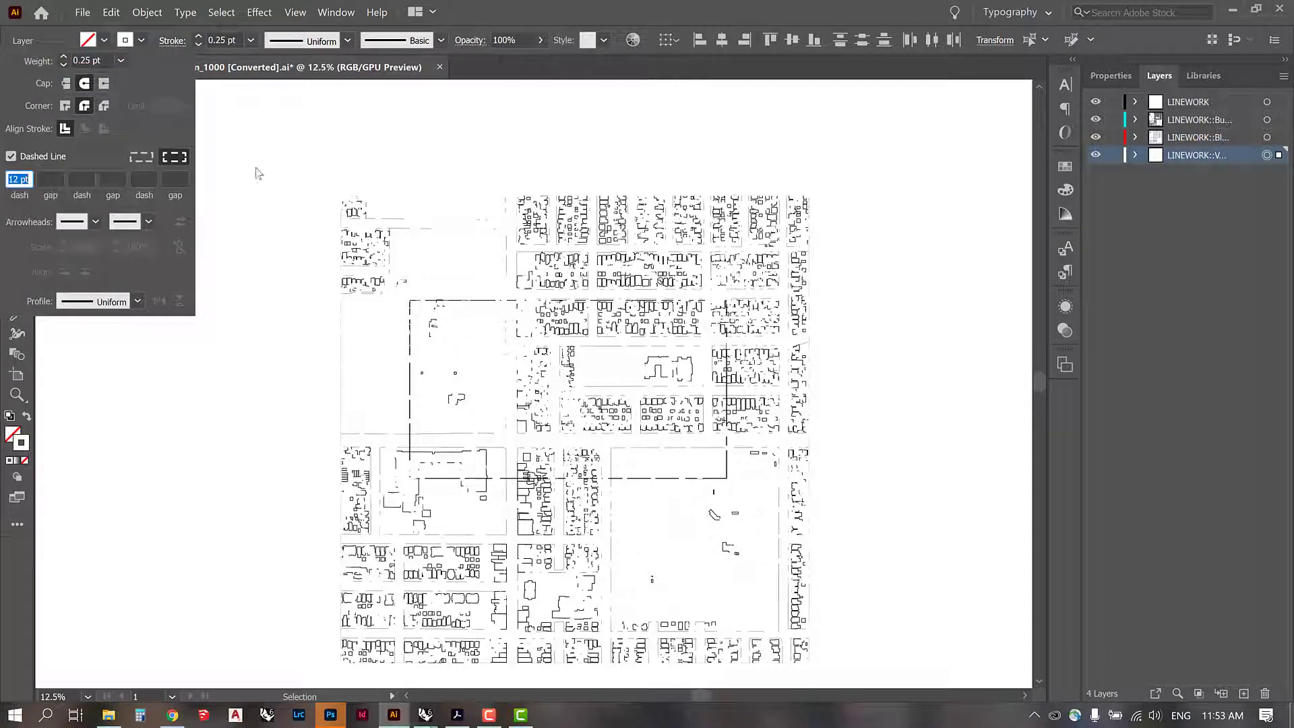
Step: Change the stroke colour of the dashed LINEWORK::V... lines to black, hex 000000, and deselect them
double_click(24, 448)
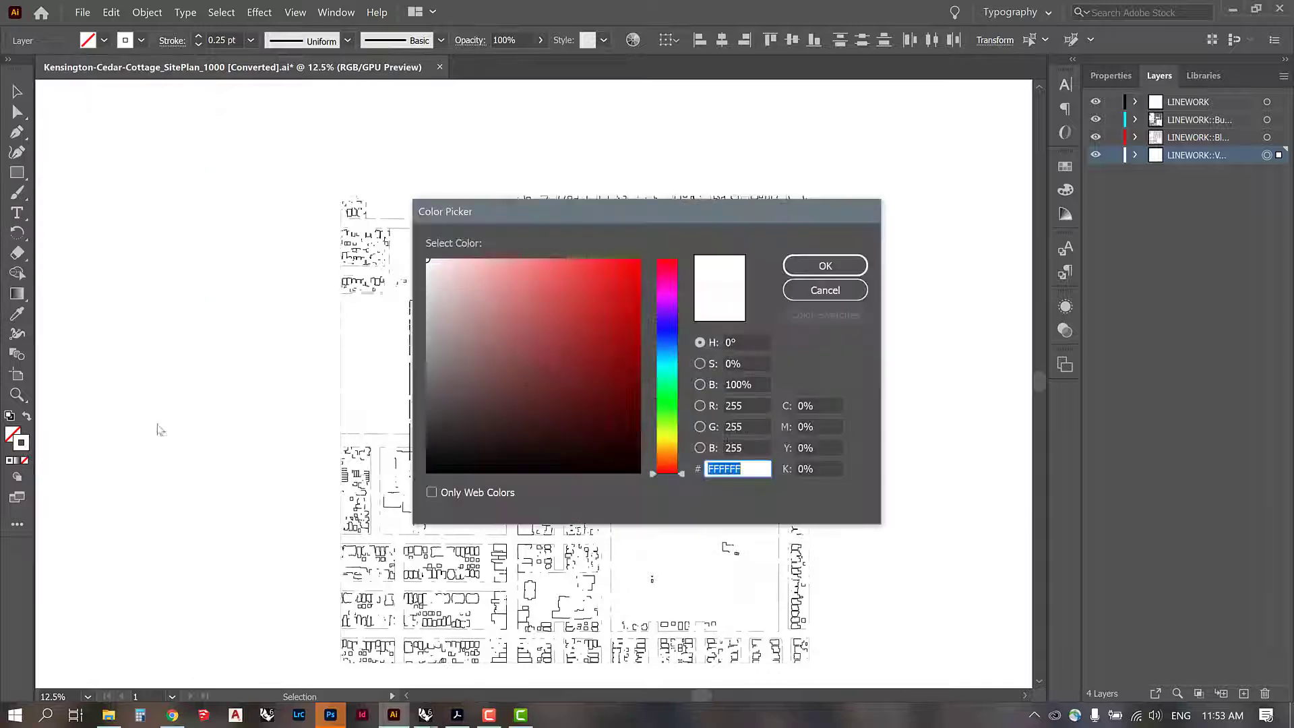
click(790, 266)
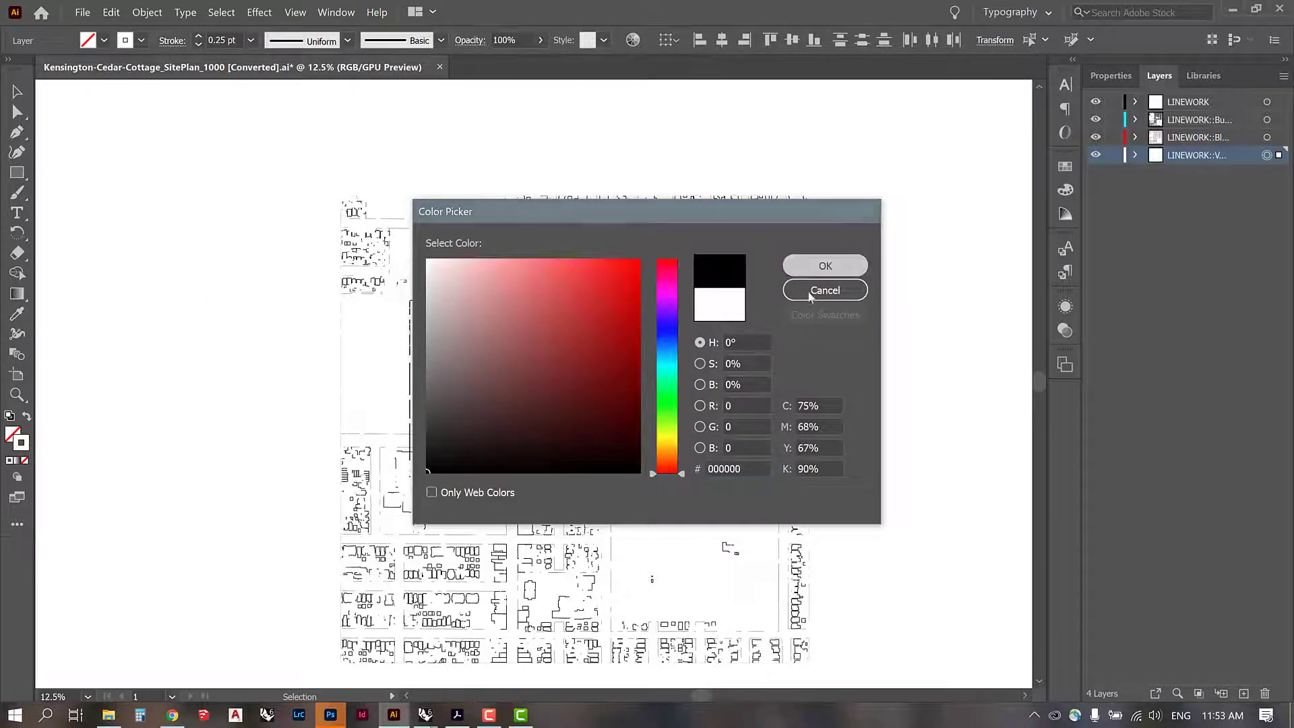
click(880, 280)
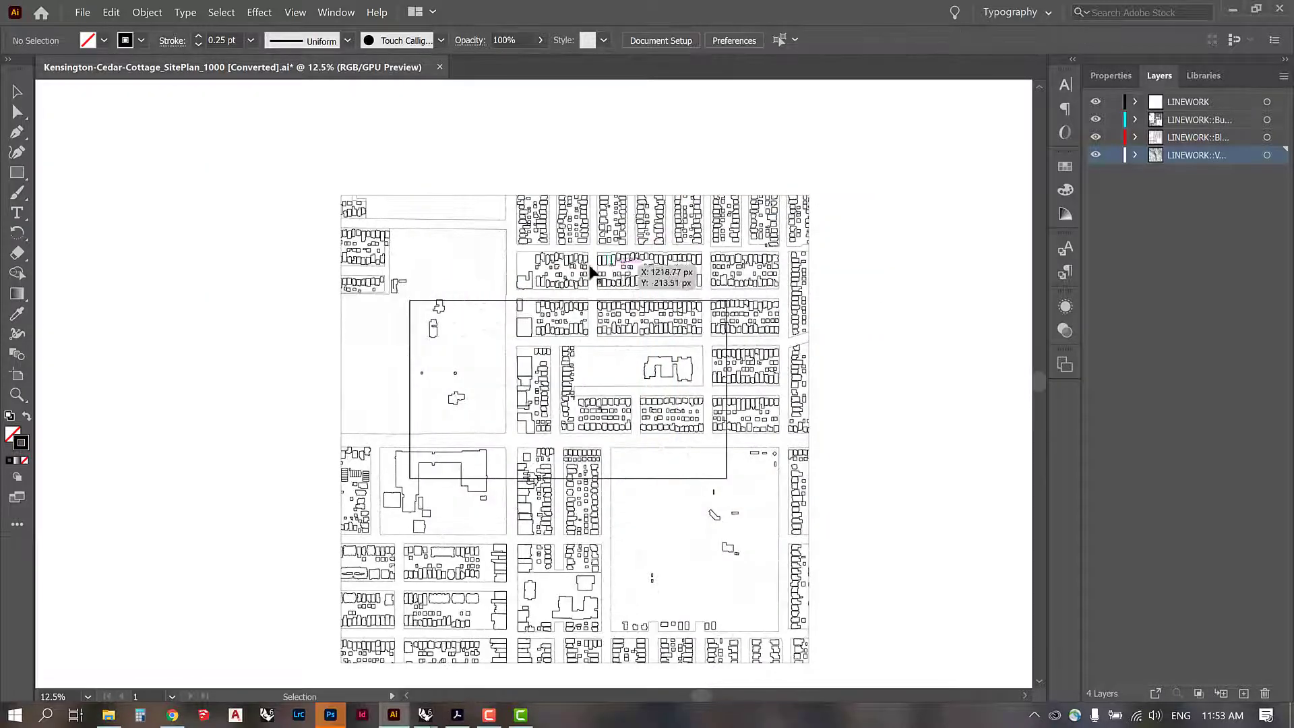
Step: Reduce the stroke weight of all building linework on the LINEWORK::Bu... layer to 1 pt
key(a)
key(ctrl+equal)
key(ctrl+equal)
key(ctrl+equal)
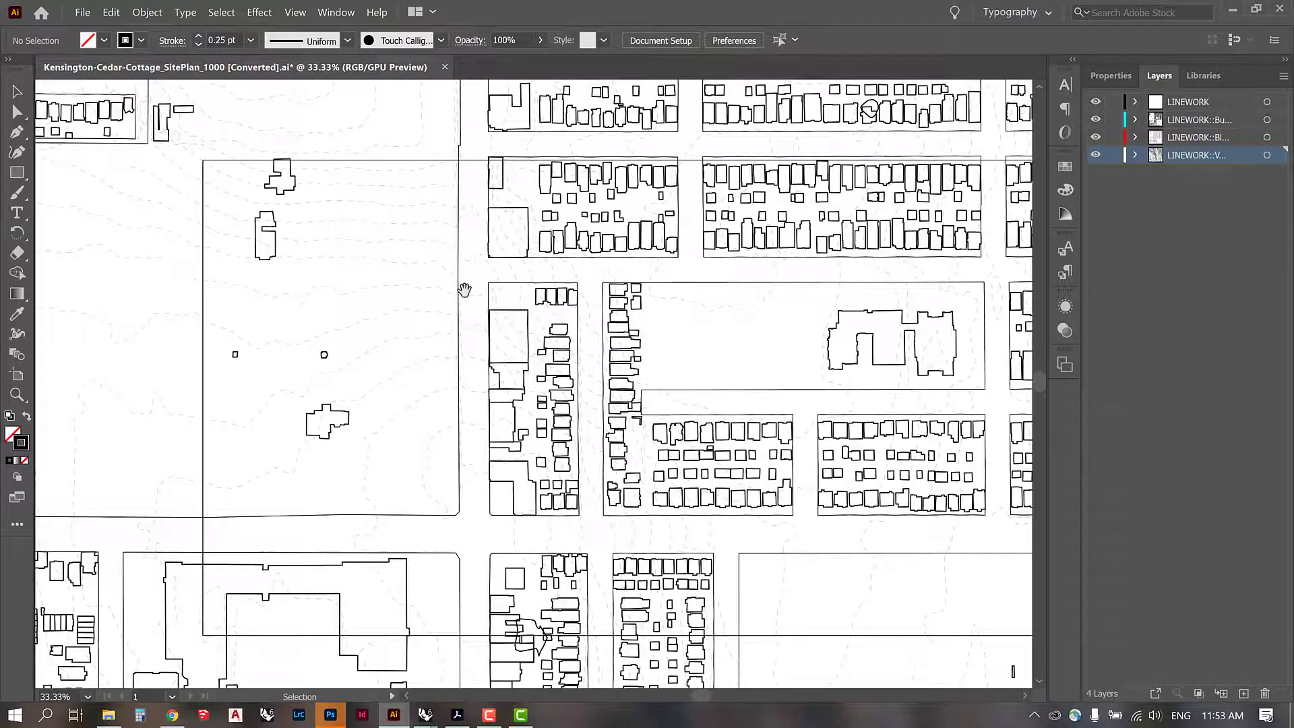
drag(368, 229, 233, 475)
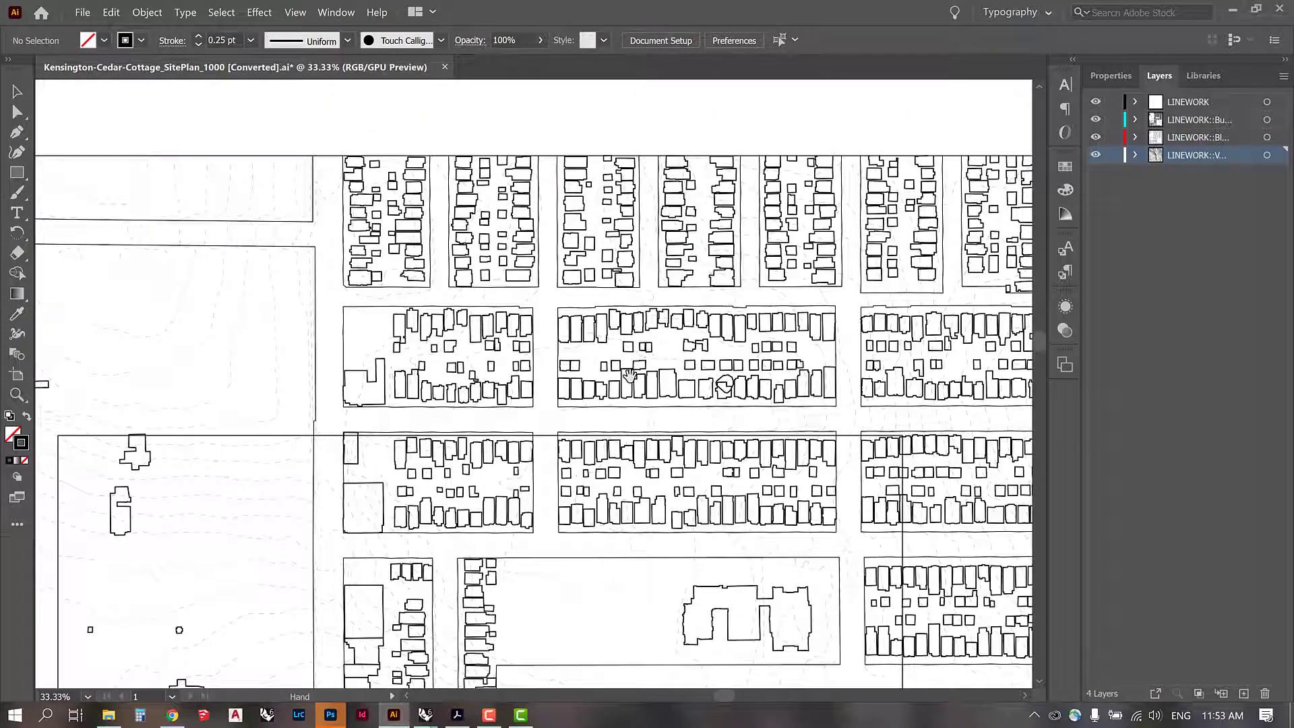
click(1268, 120)
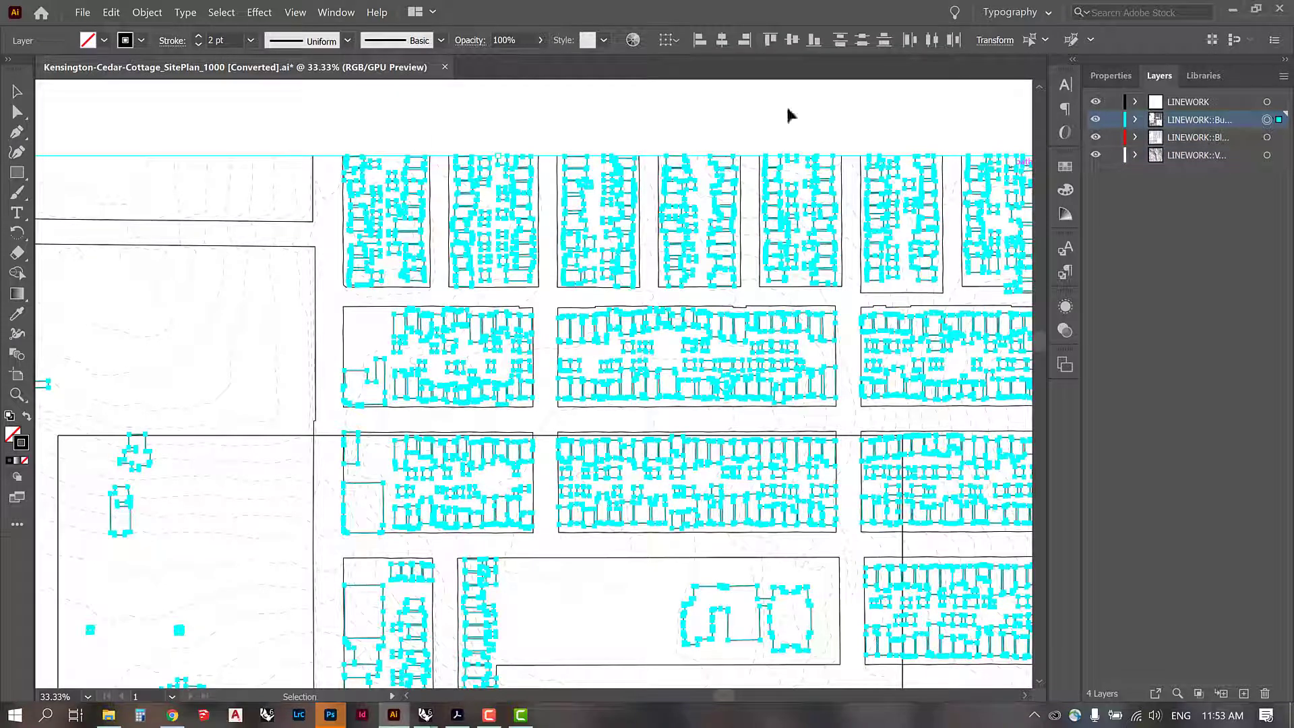
click(250, 42)
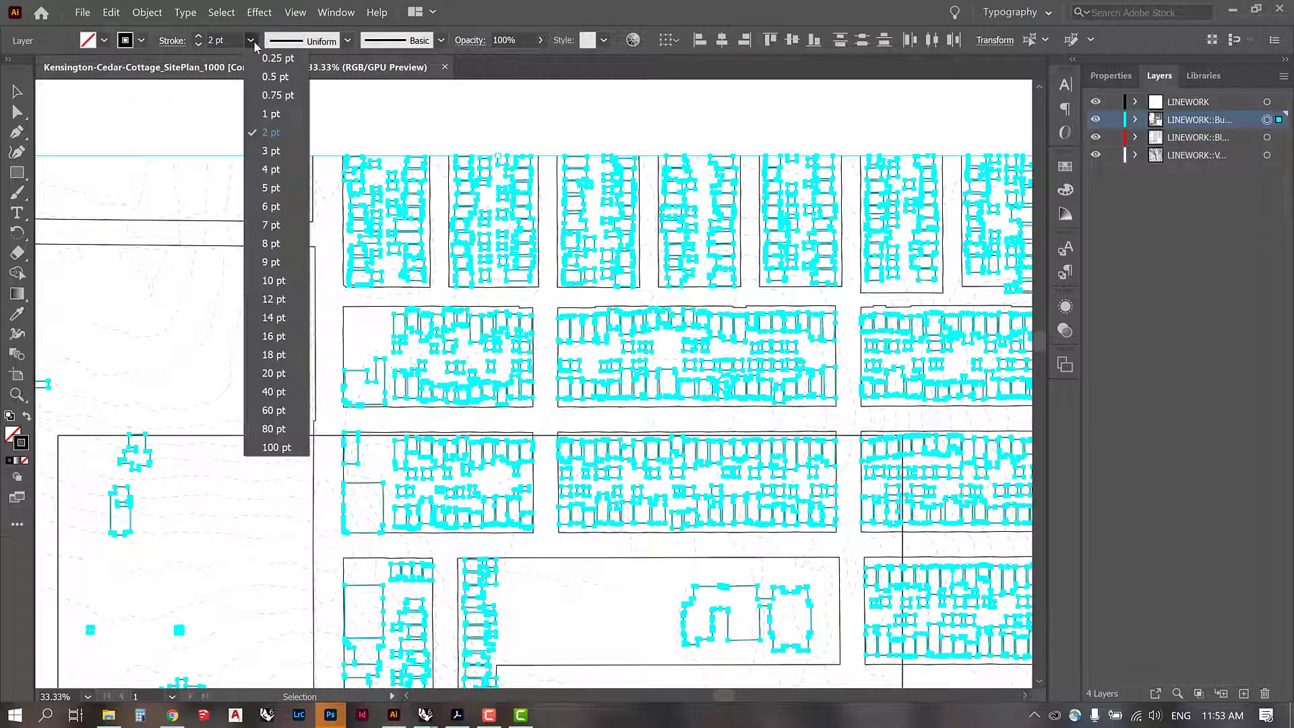
click(267, 115)
click(445, 113)
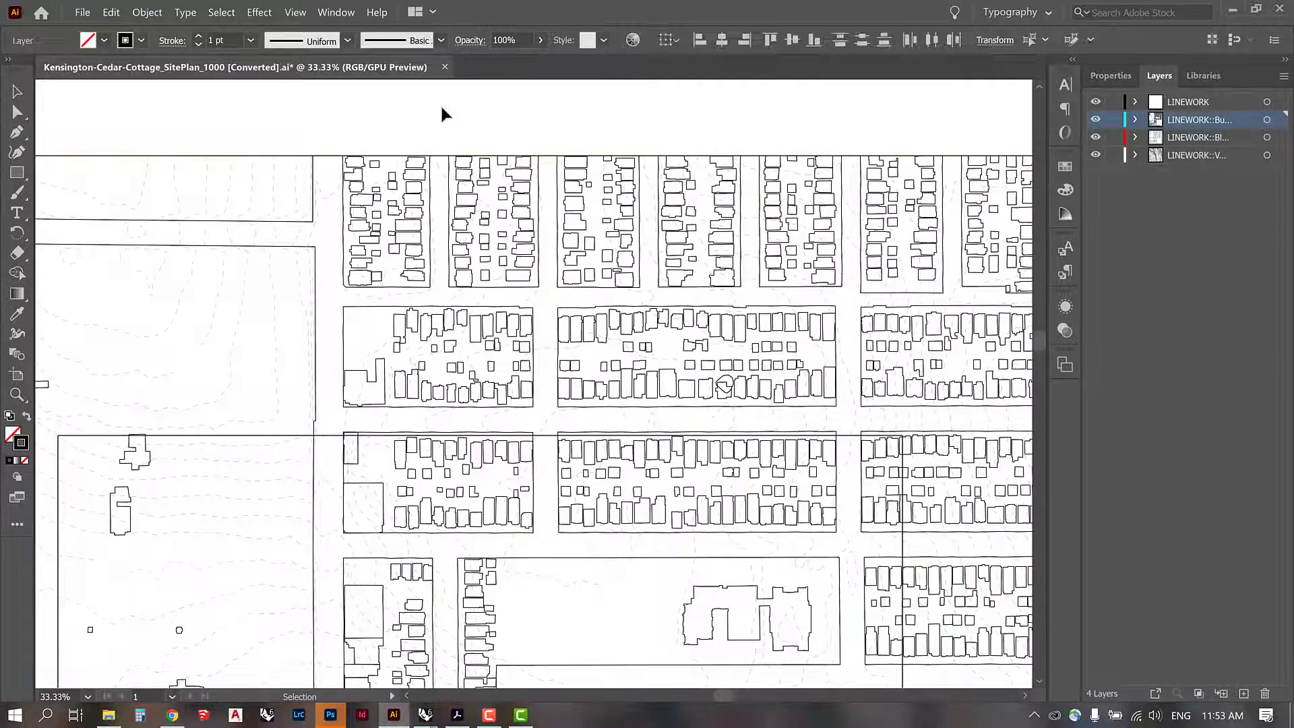
Step: Reduce the stroke weight of the block outlines on the LINEWORK::Bl... layer to 0.5 pt
click(1267, 138)
click(250, 41)
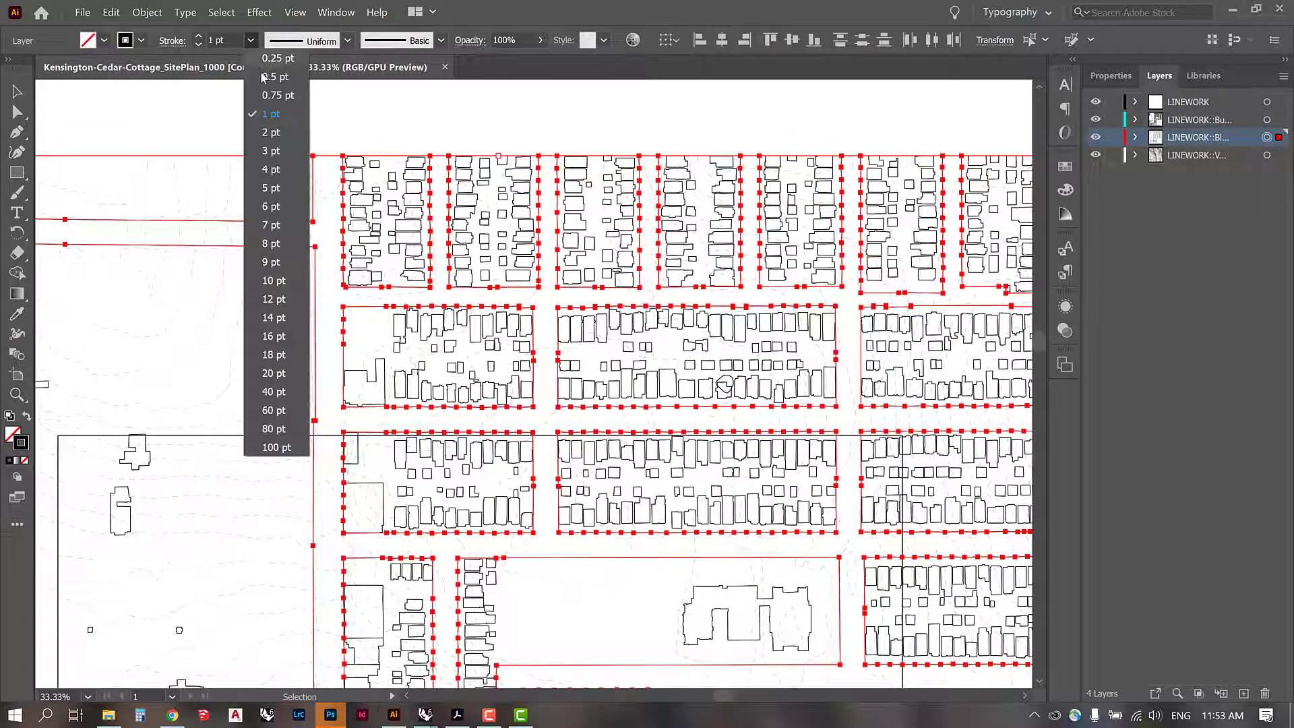
click(270, 77)
click(377, 137)
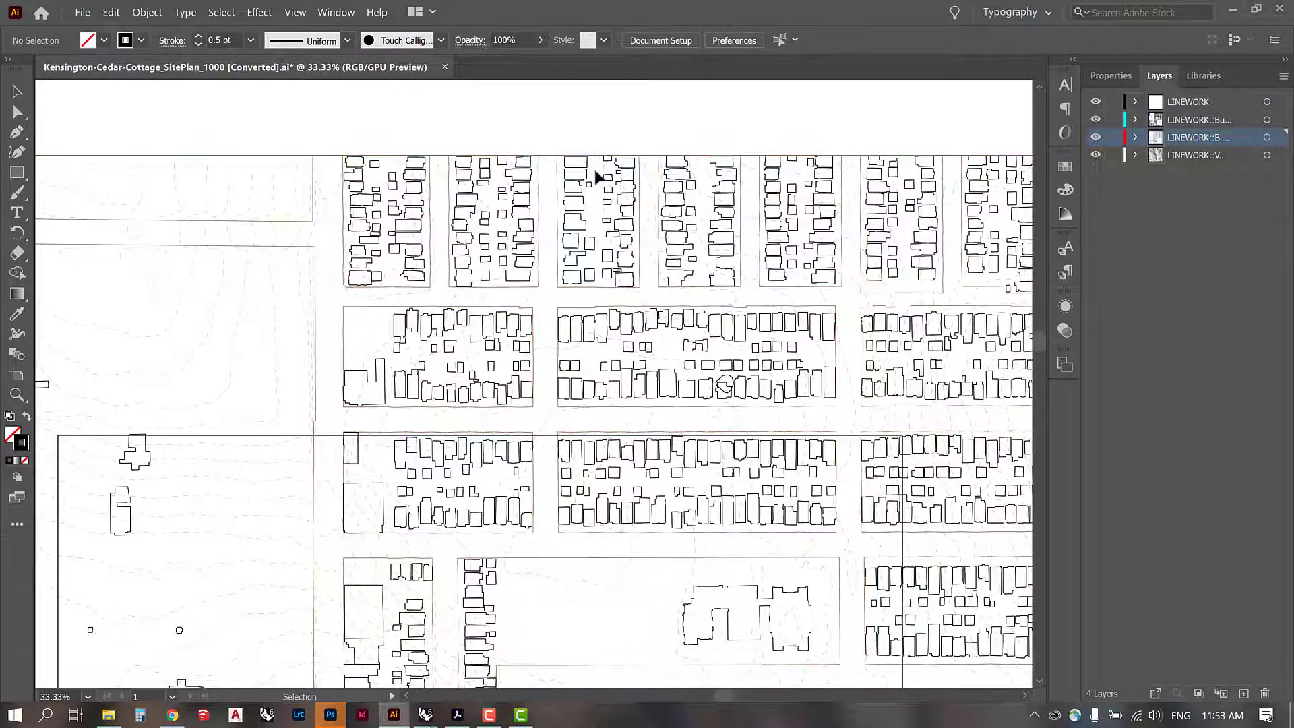
Step: Enlarge the artboard at its upper-left and lower-right corners so it encloses the whole site plan with a small margin
key(ctrl+minus)
key(ctrl+minus)
drag(566, 243, 598, 123)
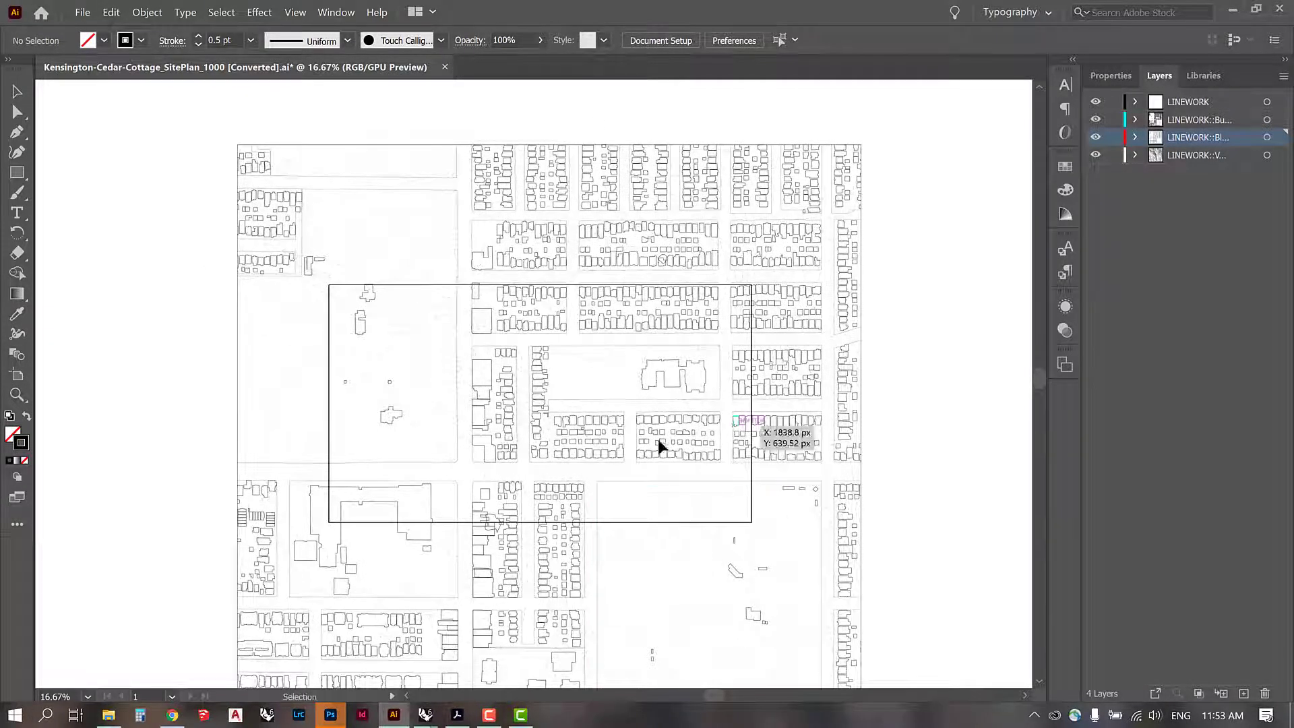
click(16, 376)
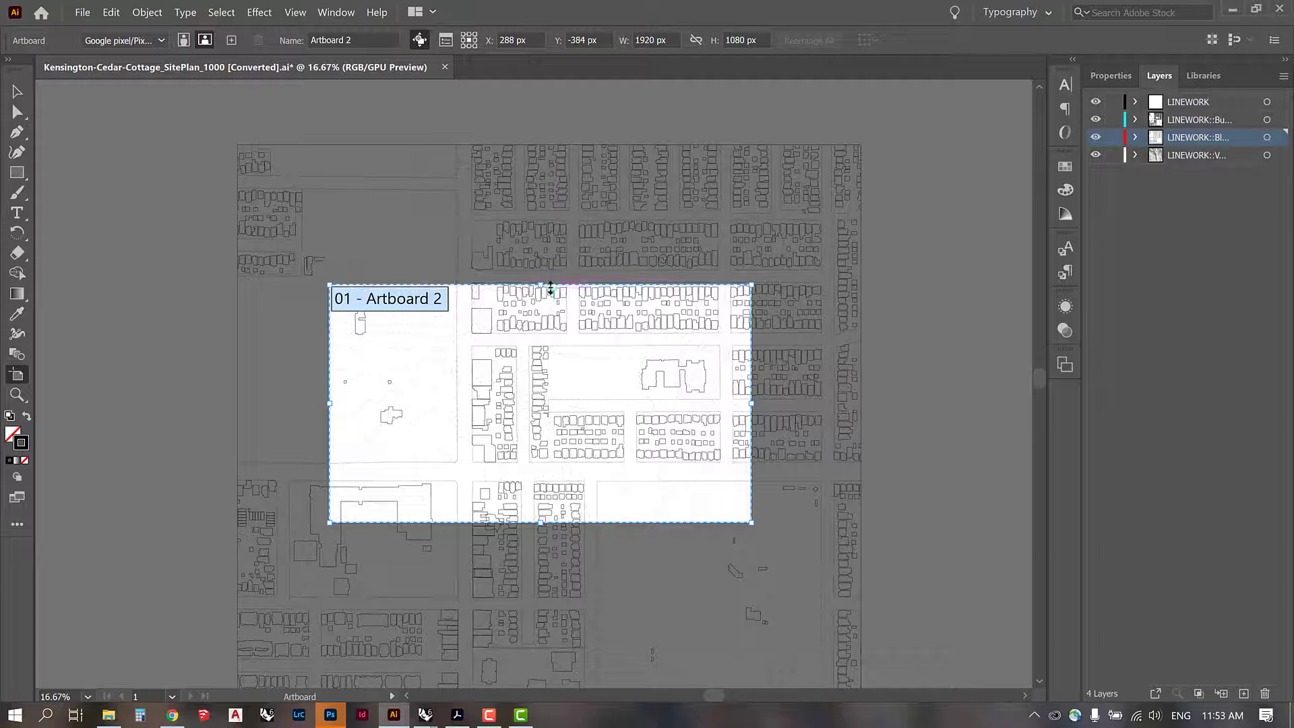
drag(331, 283, 229, 137)
scroll(722, 454, down, 5)
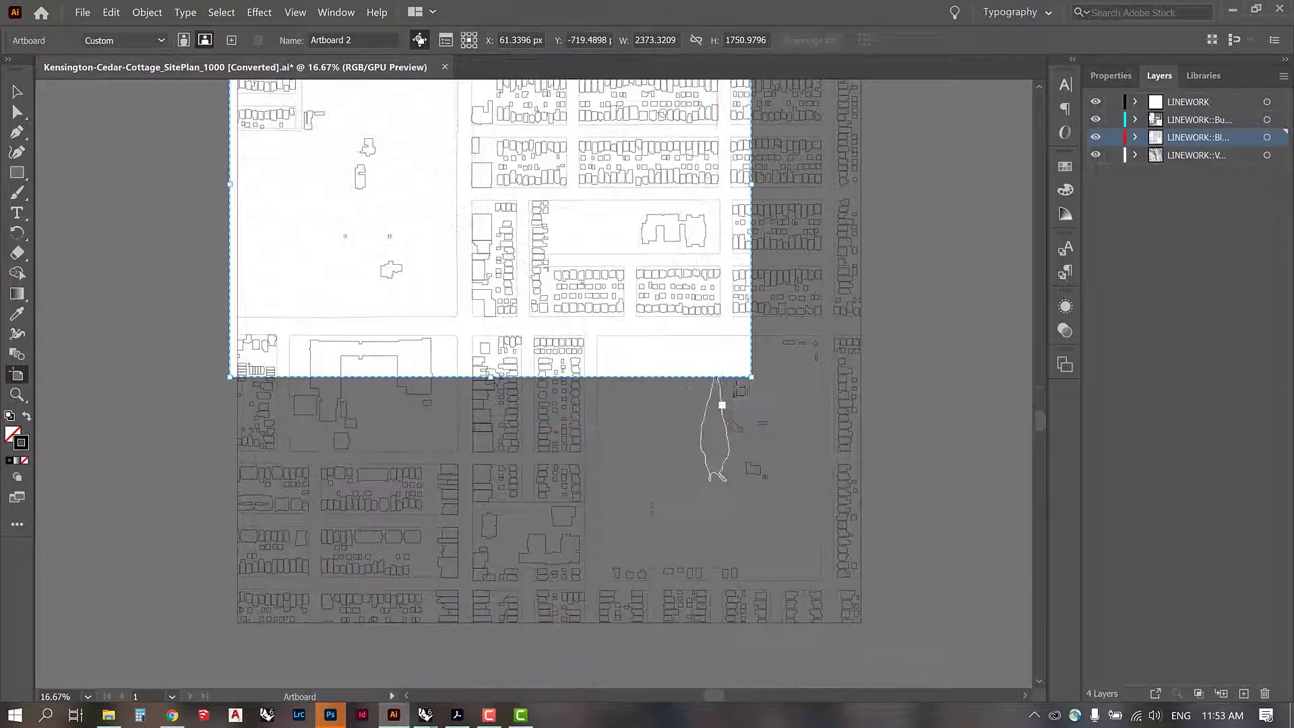
drag(753, 329, 873, 612)
key(Escape)
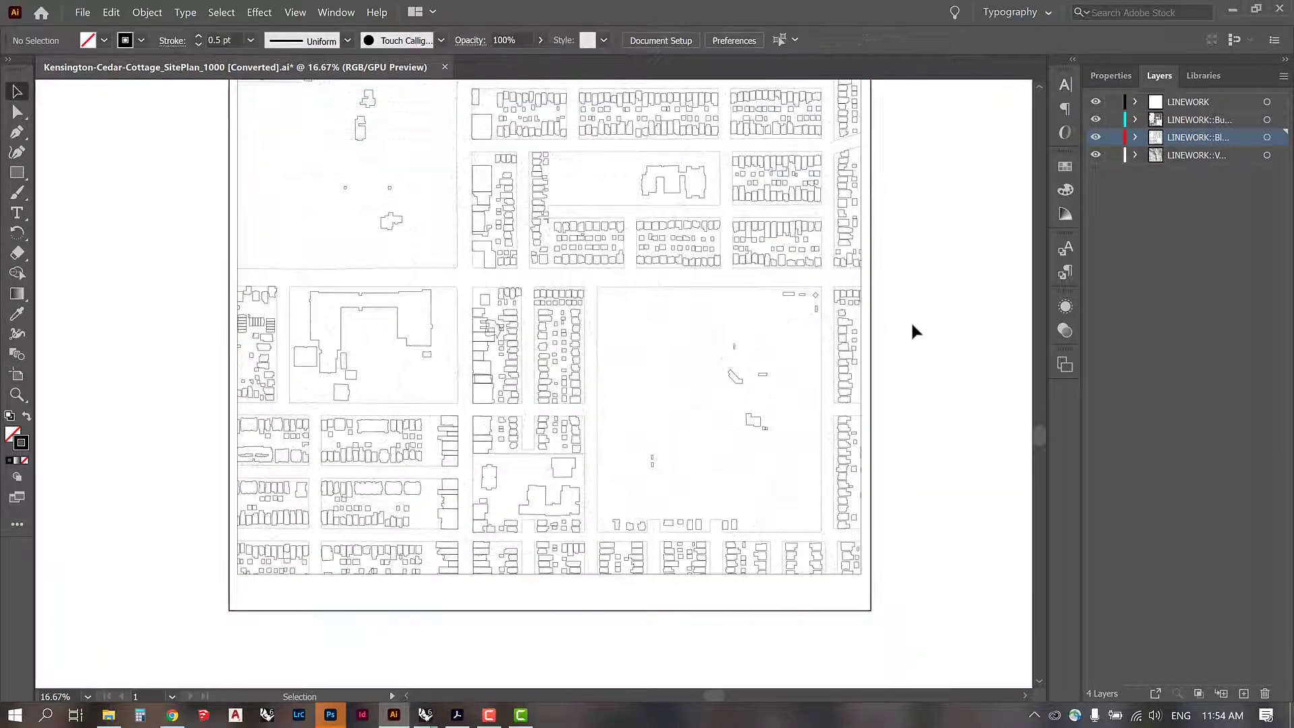
key(ctrl+minus)
drag(842, 259, 789, 339)
key(ctrl+plus)
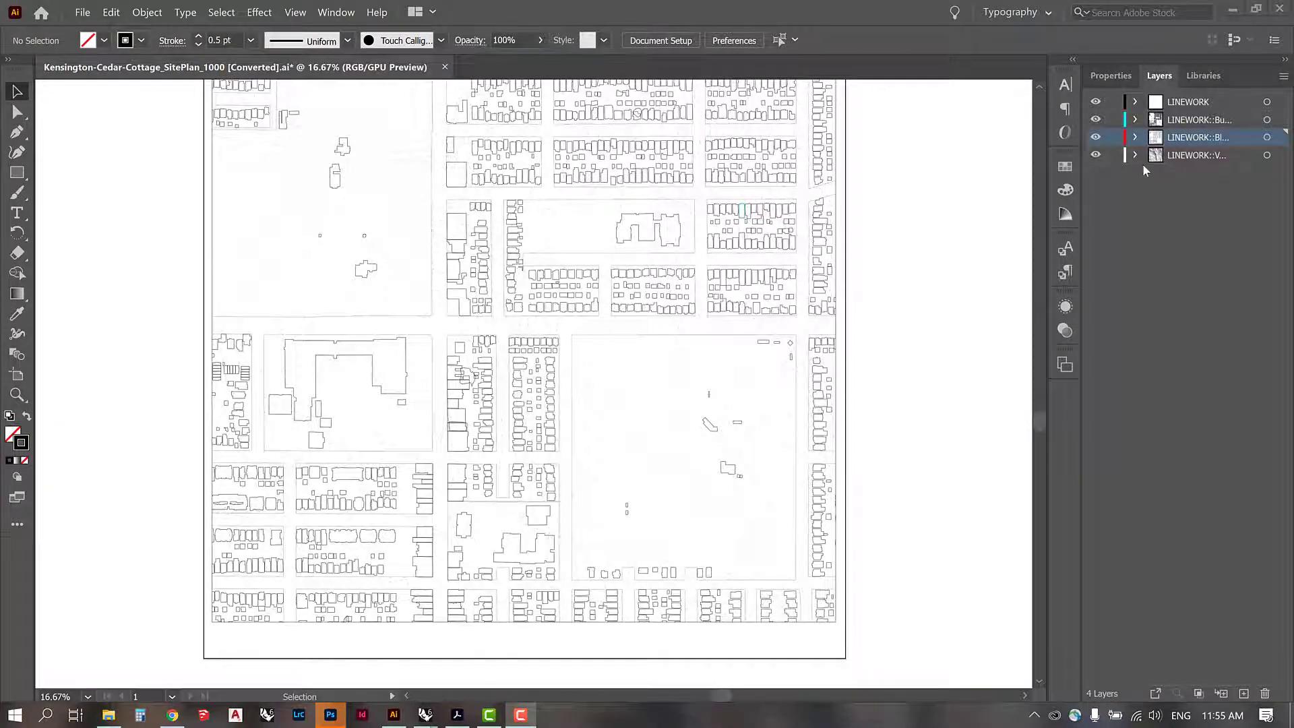
click(1266, 120)
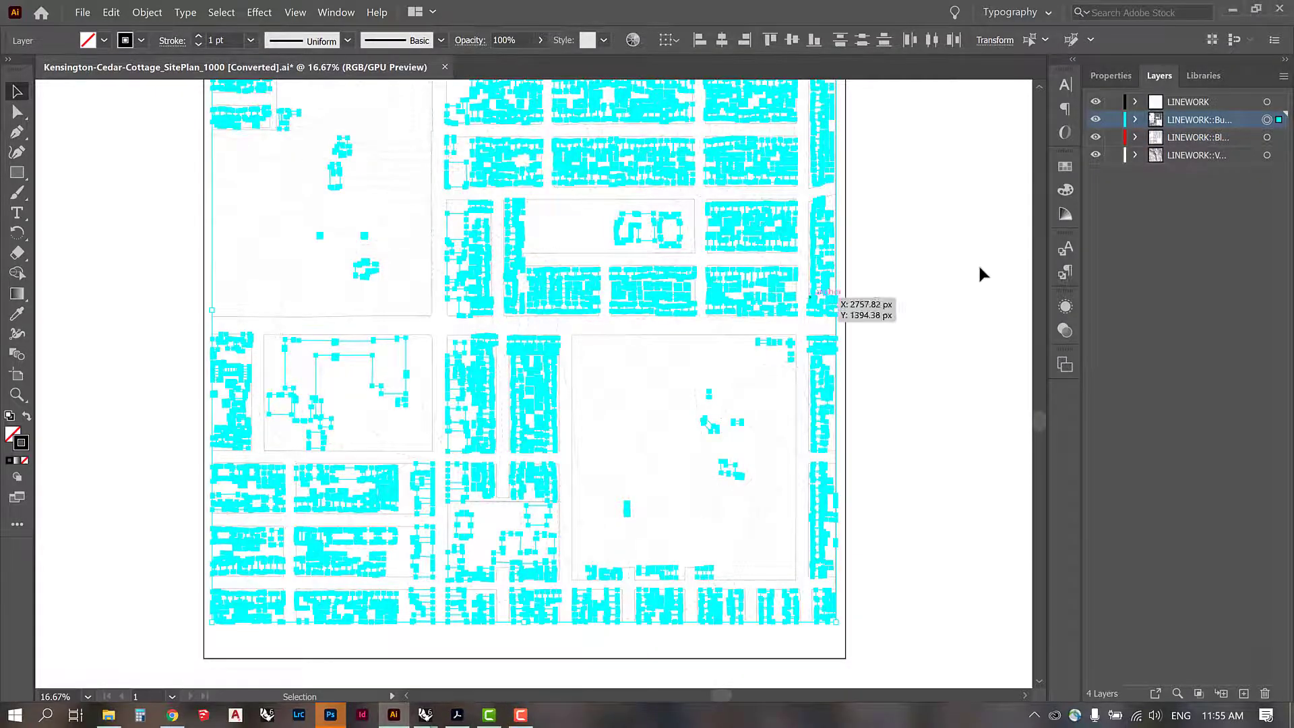
click(440, 432)
Step: In File Explorer, browse from ARCH 515 through Graphic Refs, CAD - Graphics and Illustrator to Swatches, and open the Diagram-Swatches Illustrator file
click(108, 715)
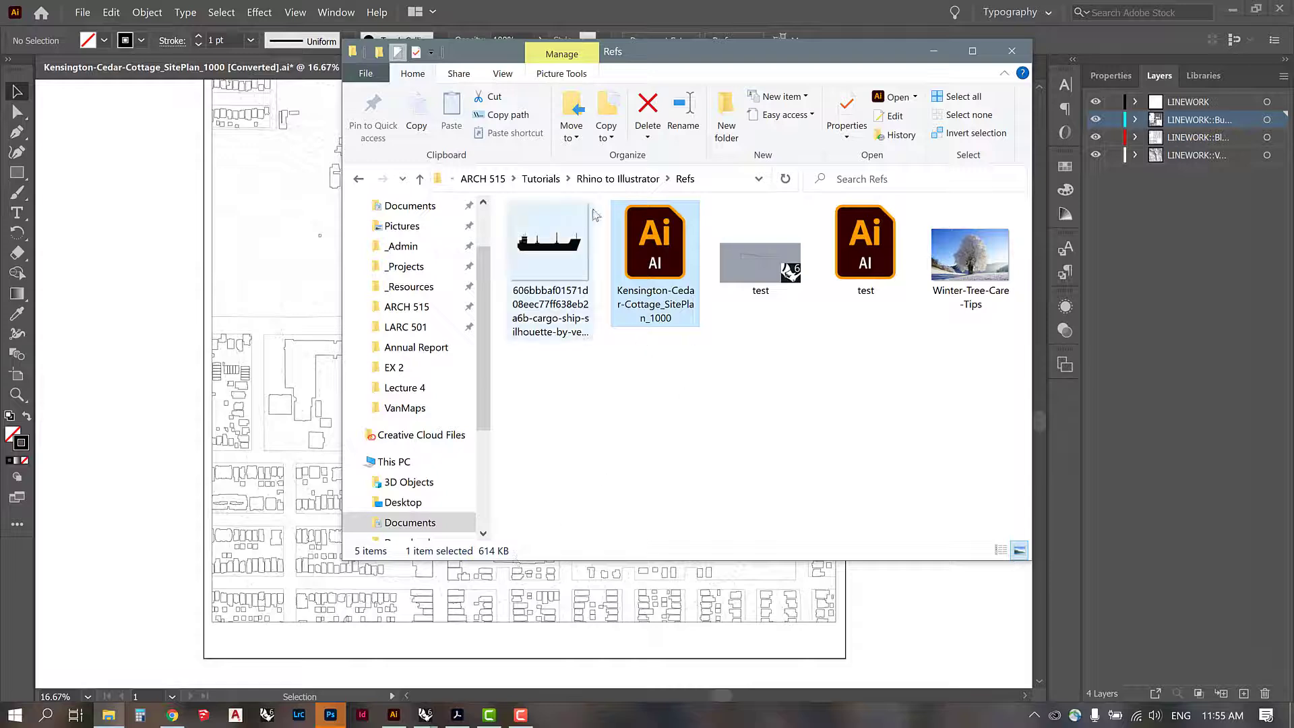
click(407, 307)
double_click(551, 284)
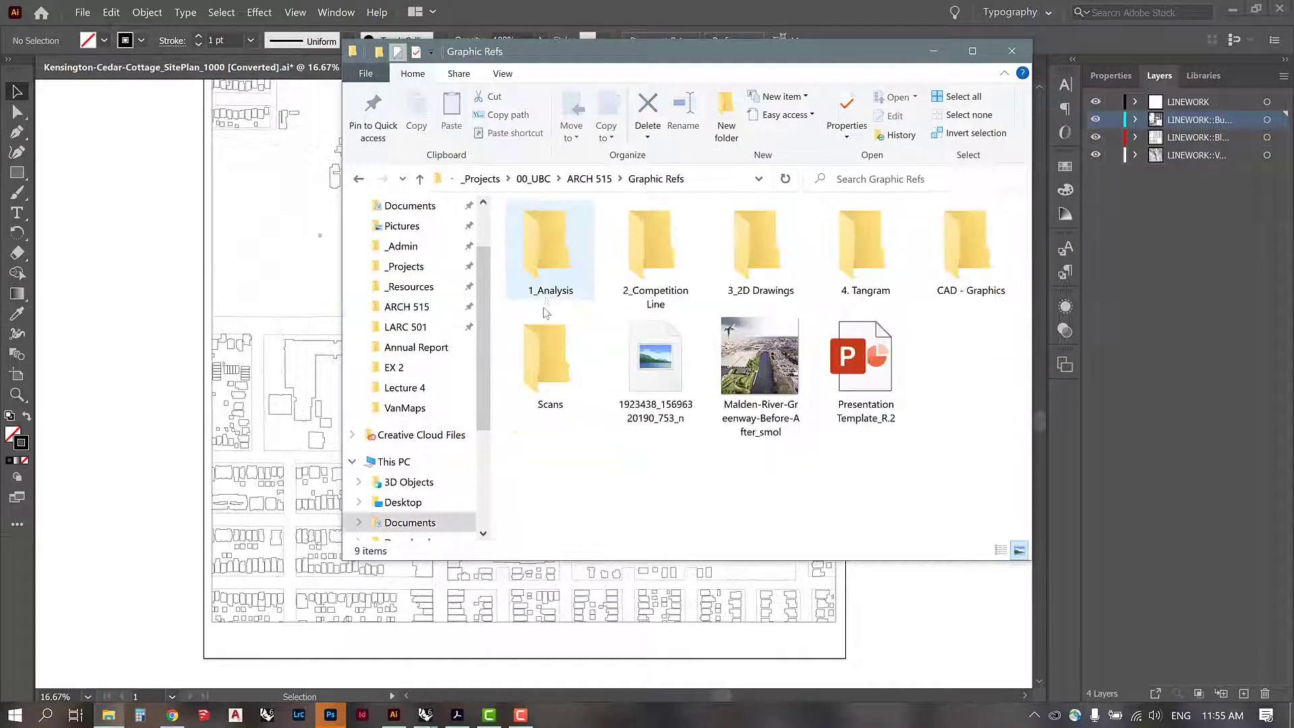
click(968, 252)
double_click(968, 252)
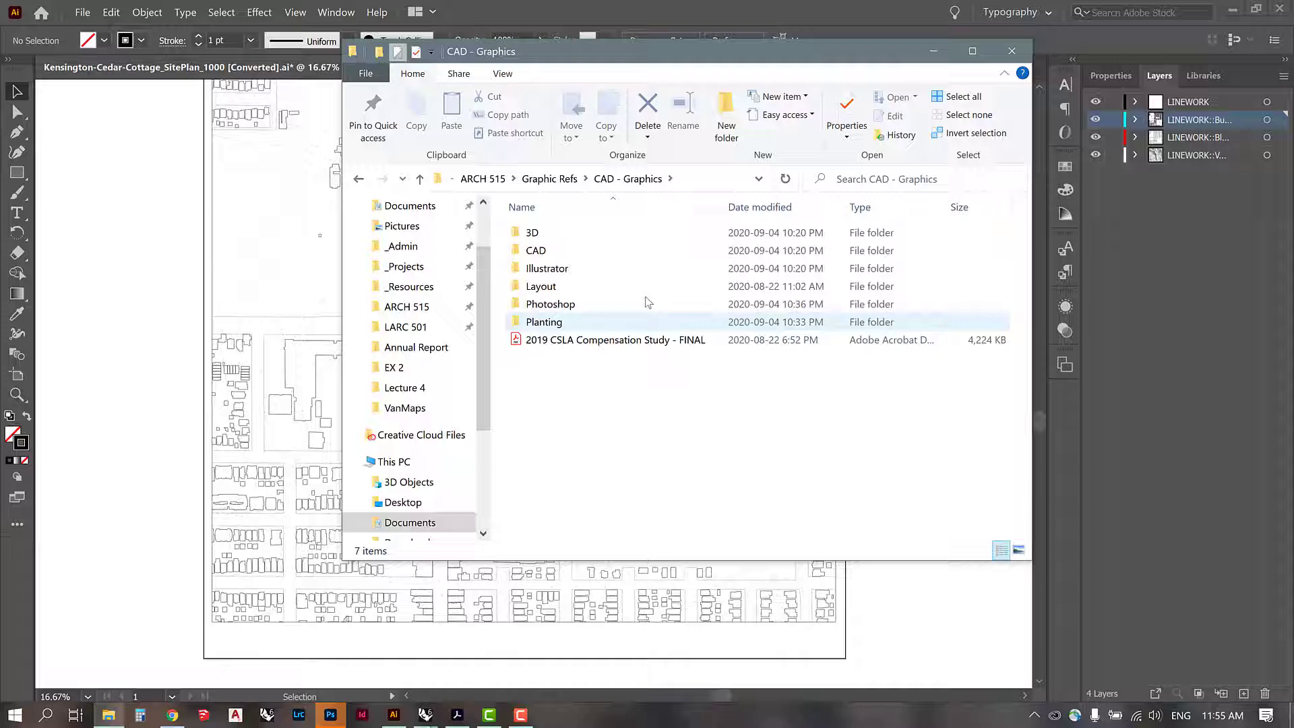
double_click(576, 269)
double_click(567, 269)
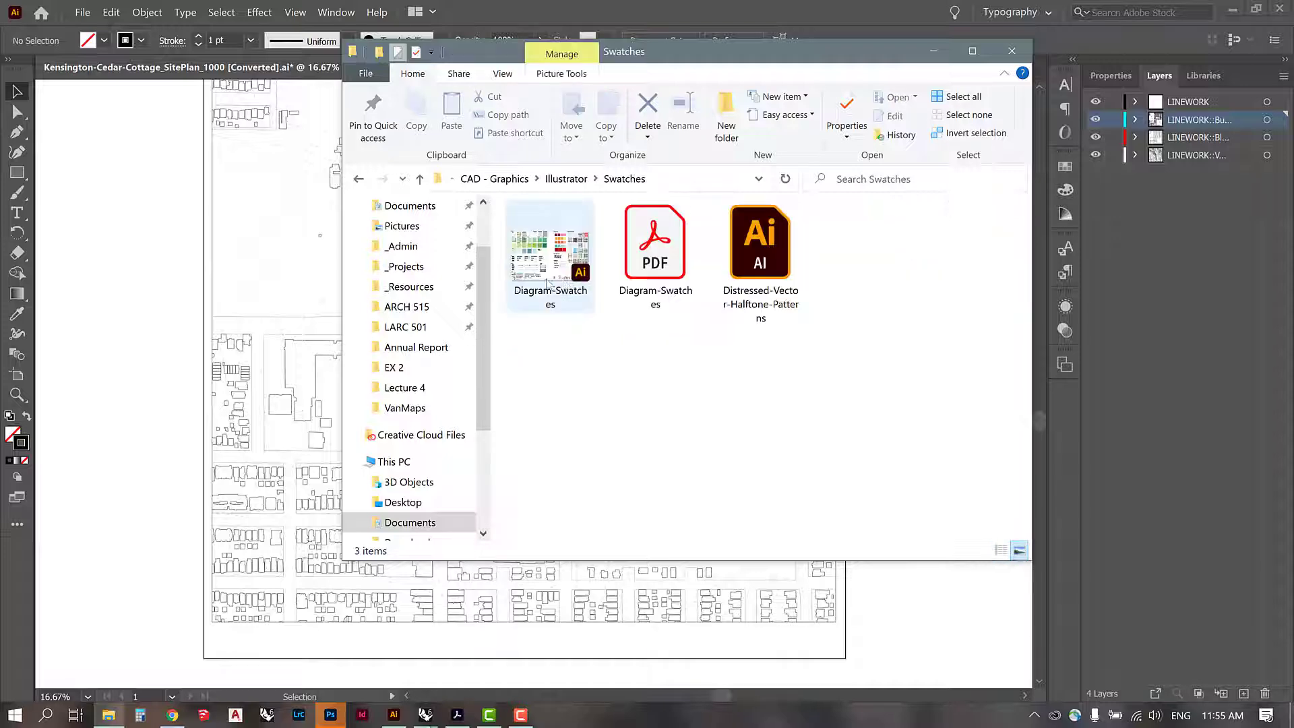
click(557, 252)
double_click(557, 251)
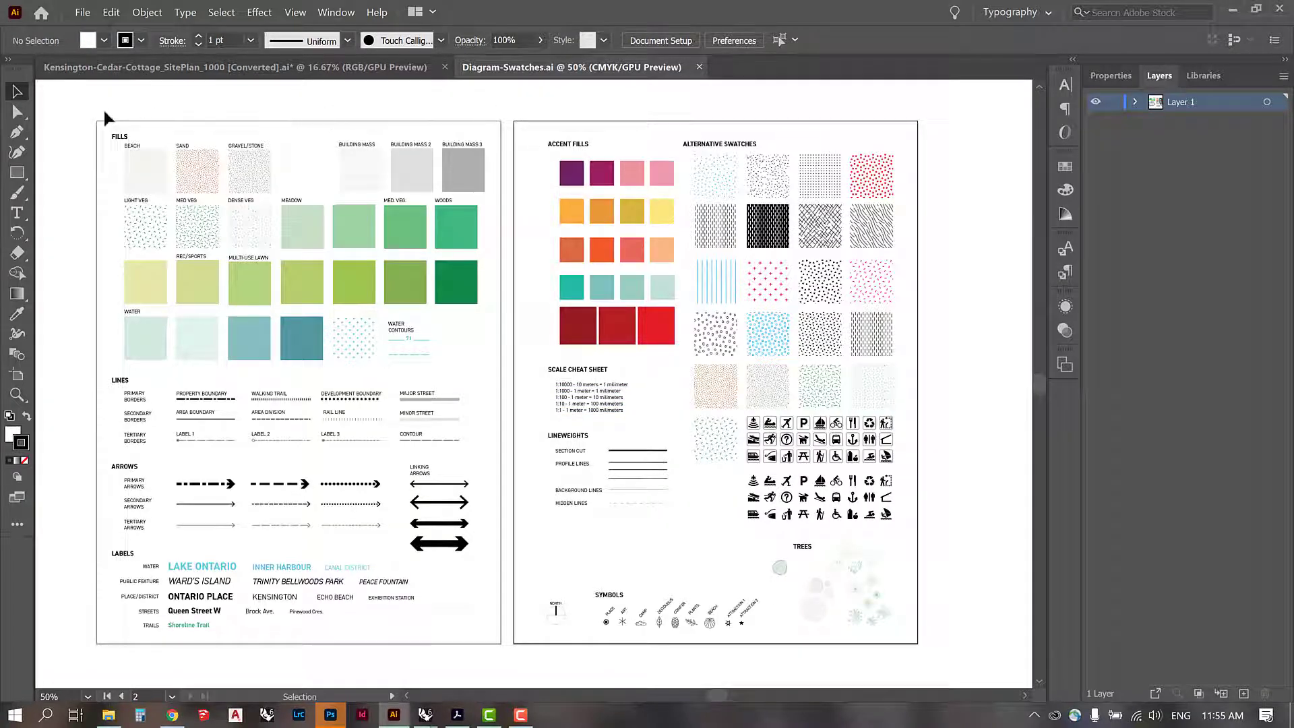
Step: Copy the three Building Mass swatches from Diagram-Swatches.ai into the empty area beside the site plan's artboard, and close the swatches file
drag(574, 70, 682, 142)
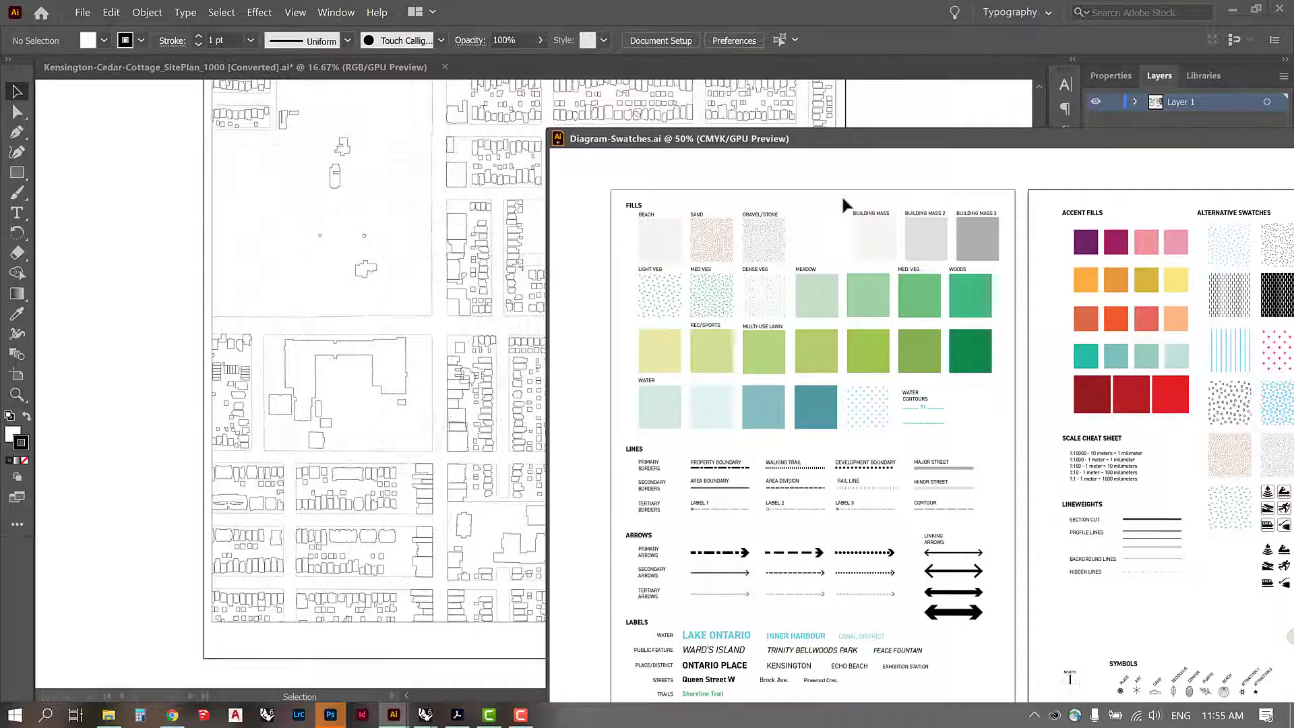
drag(844, 202, 1003, 262)
drag(928, 233, 911, 106)
click(854, 93)
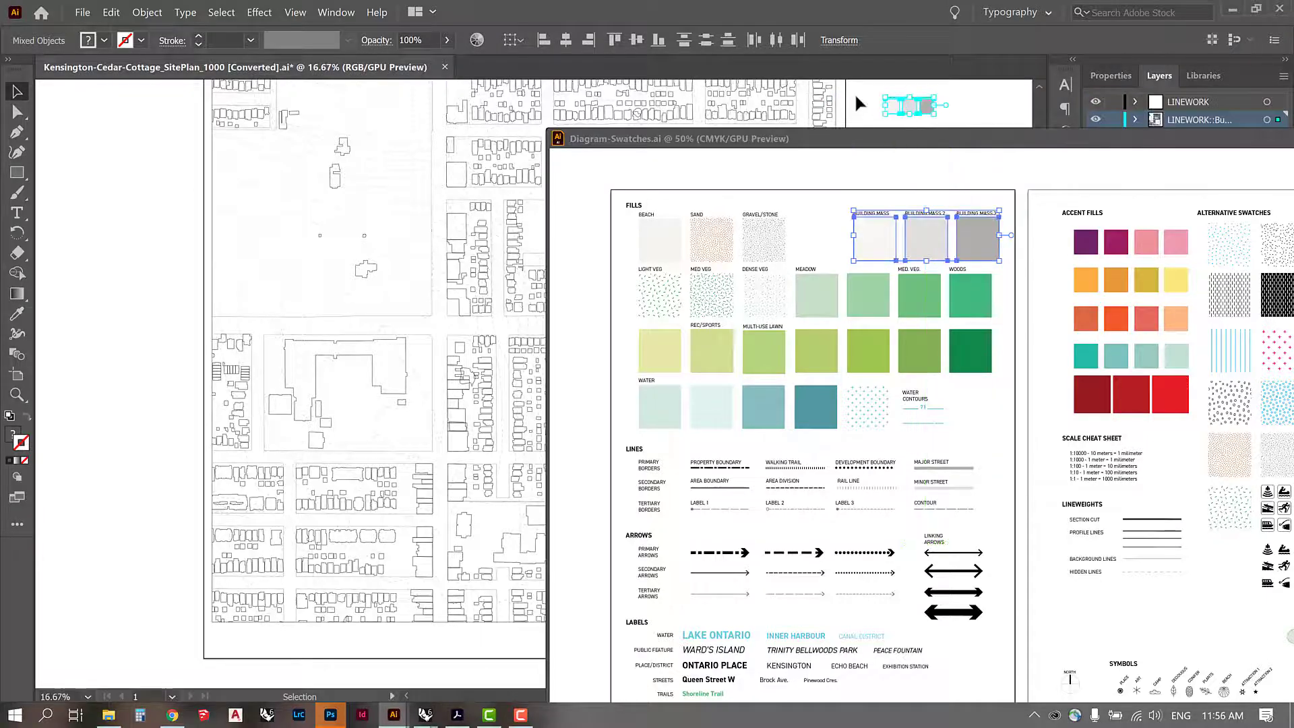
double_click(980, 144)
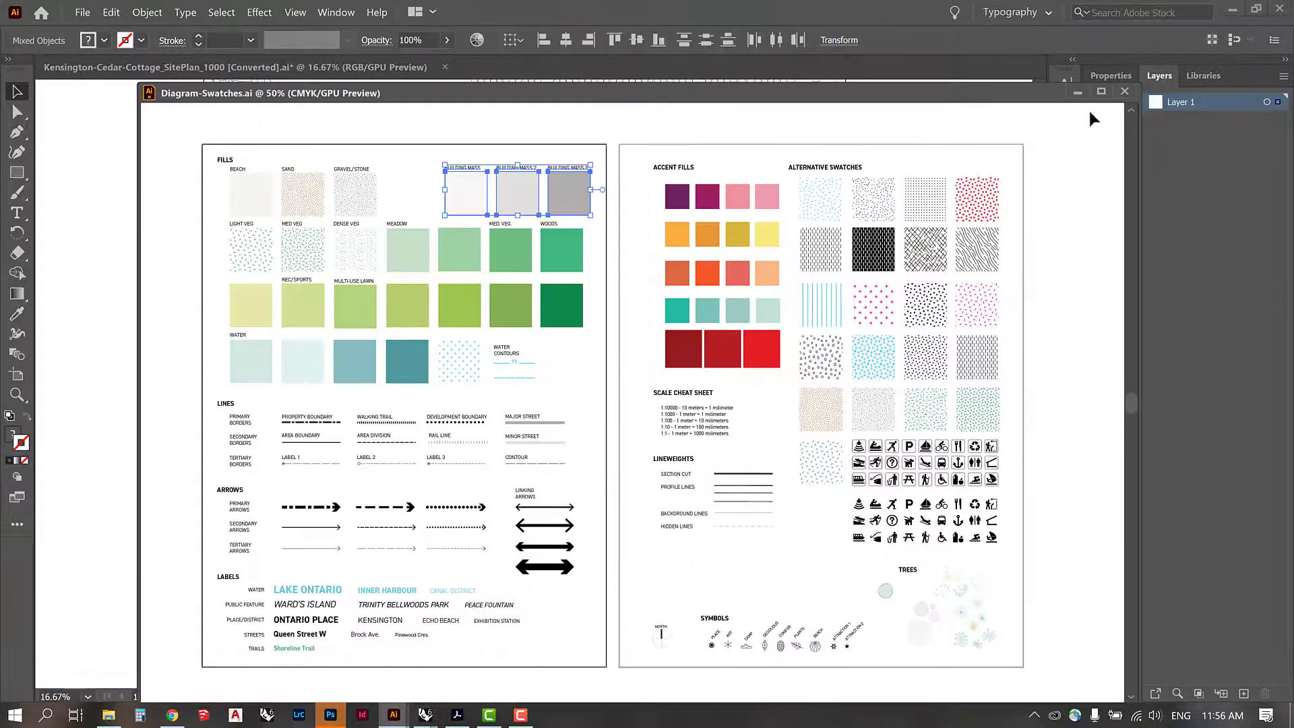
key(ctrl+w)
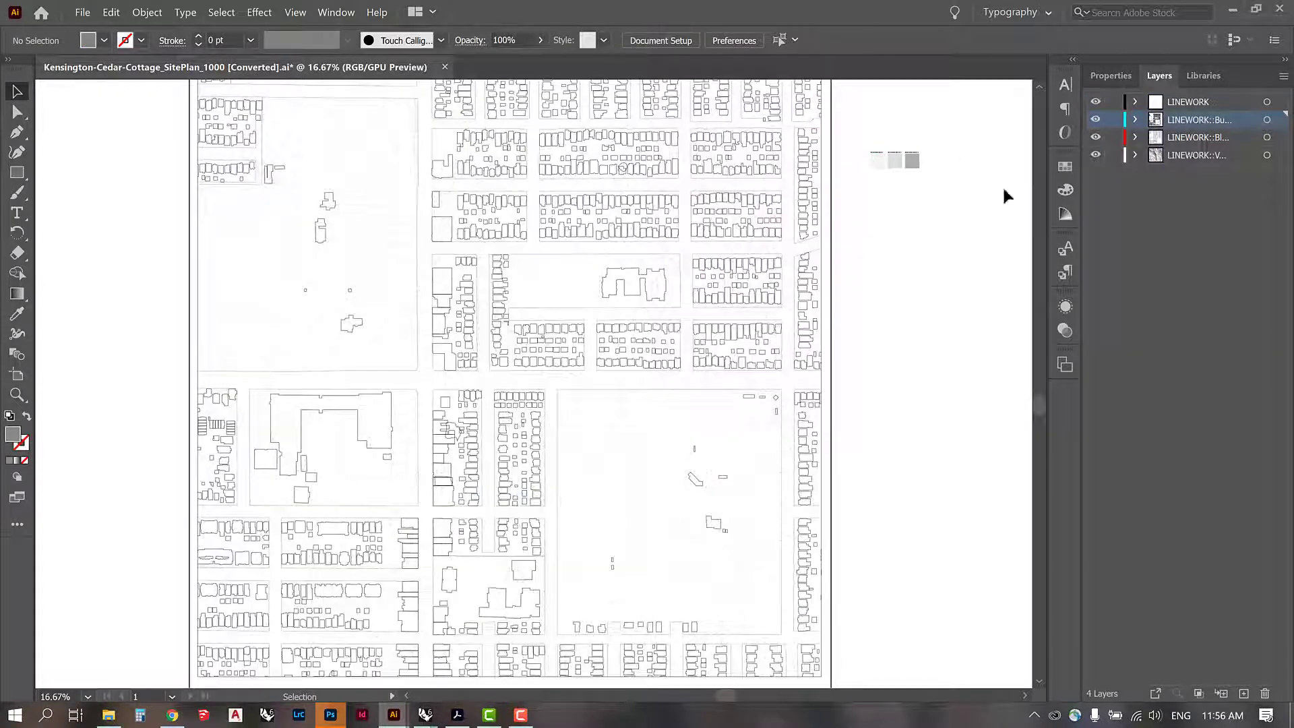
Step: Move the three copied building mass swatches from the LINEWORK::Bu... layer to the LINEWORK layer and deselect them
drag(897, 142, 868, 197)
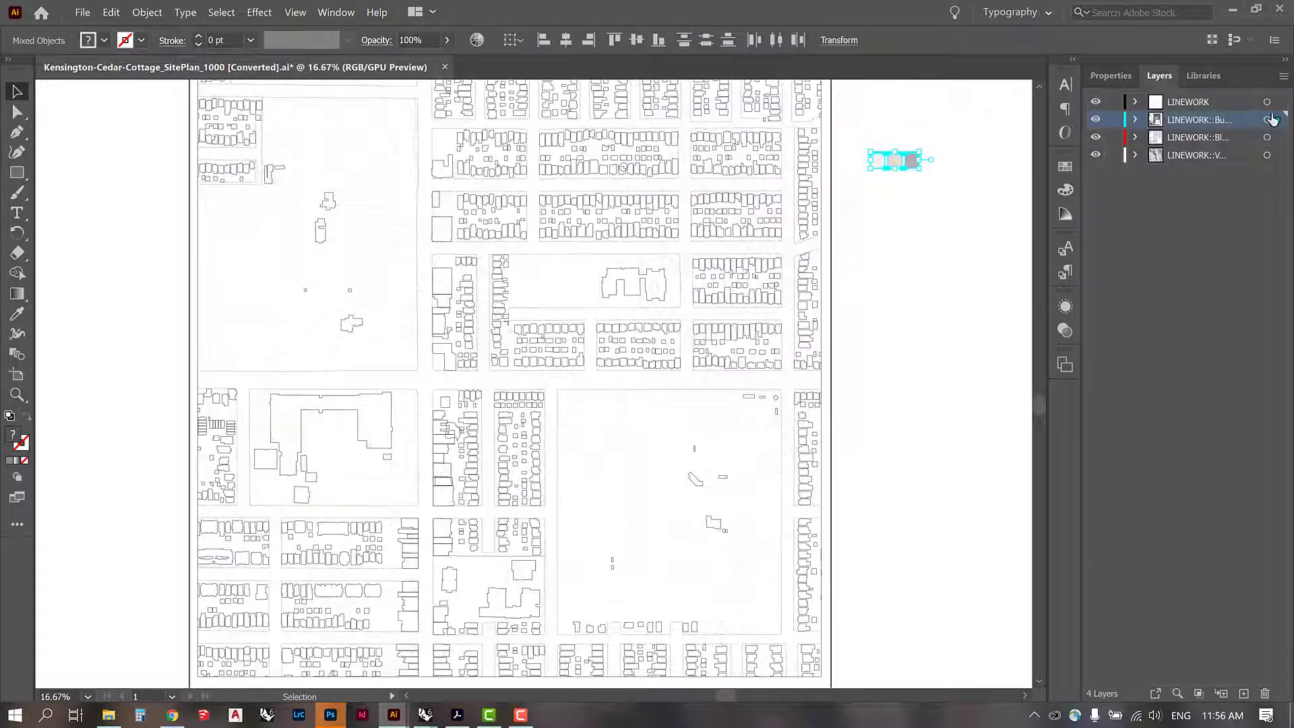
drag(1278, 106, 1278, 101)
click(1011, 269)
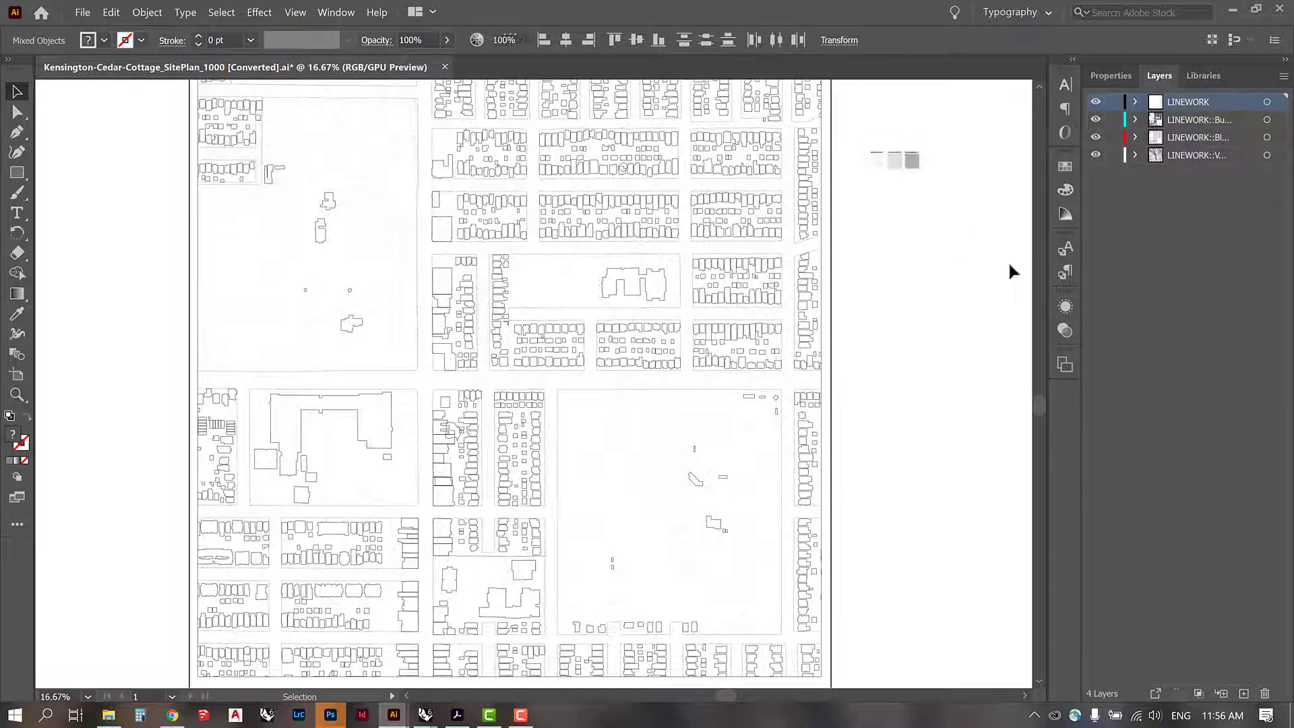
Step: Swap fill and stroke on all LINEWORK::Bu... buildings and sample the lightest Building Mass swatch as their fill with the Eyedropper
click(1267, 119)
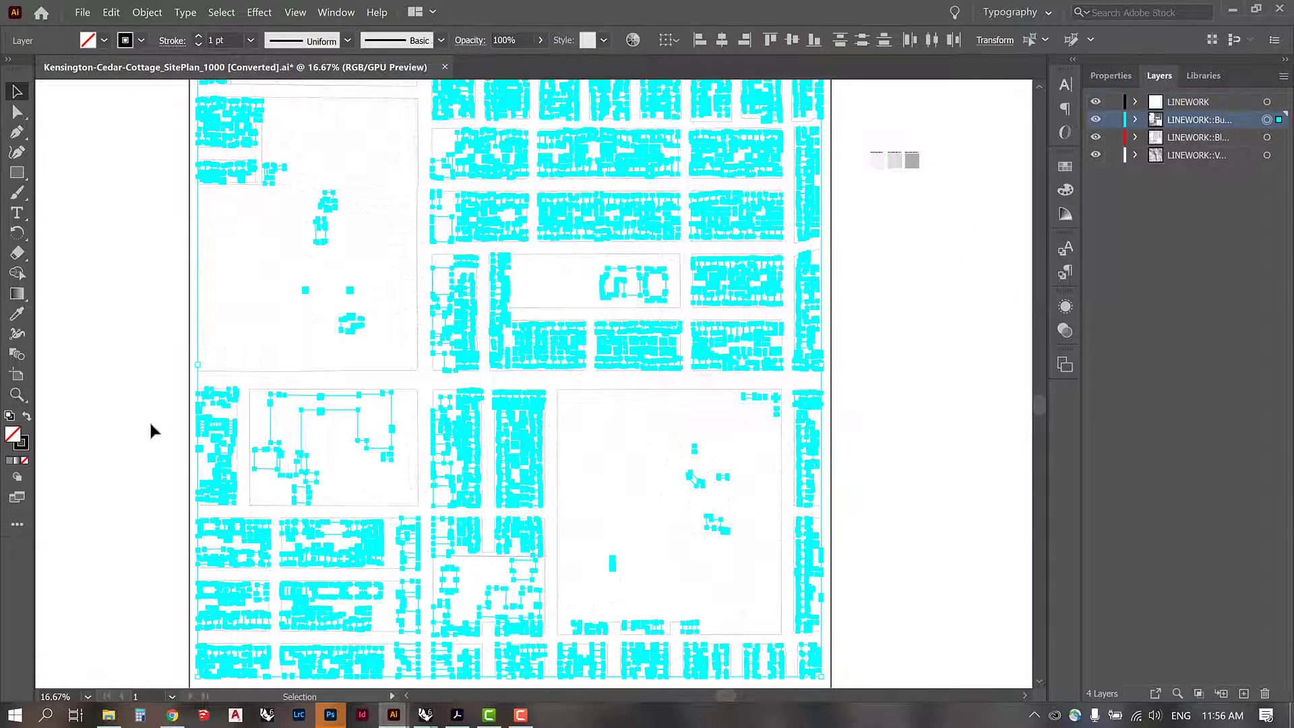
click(26, 417)
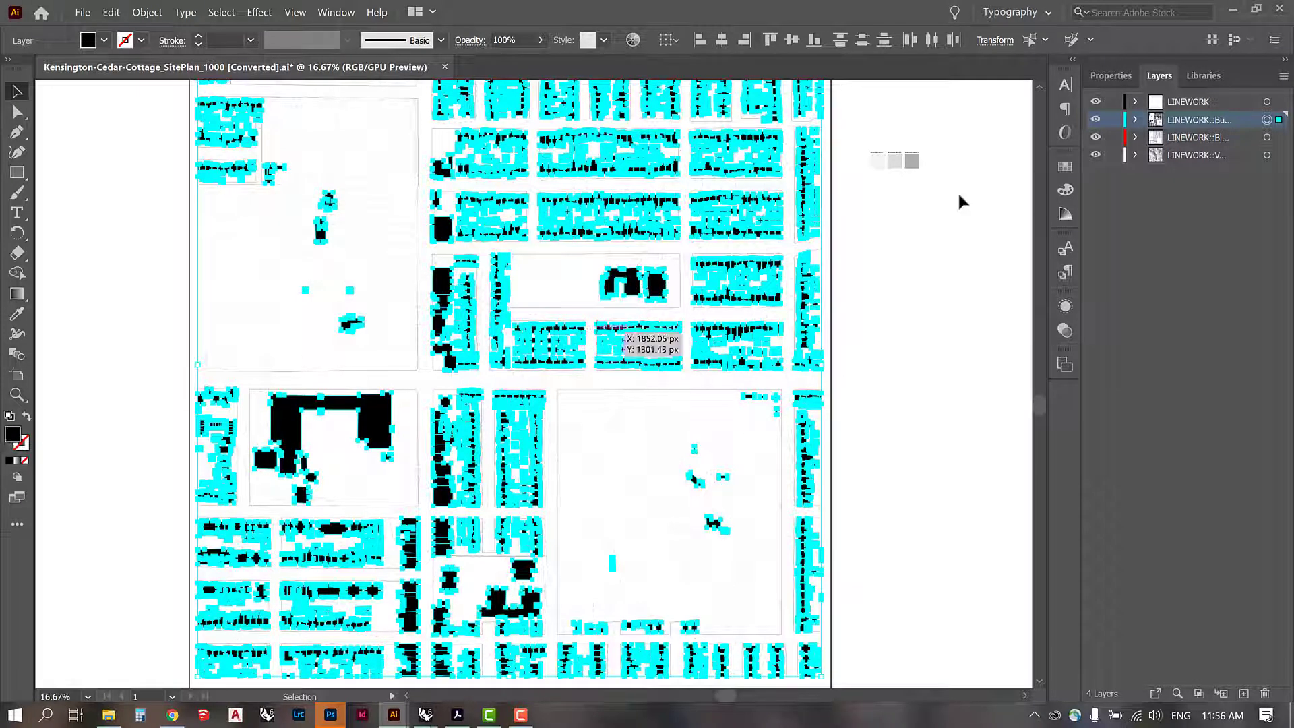
key(i)
click(879, 160)
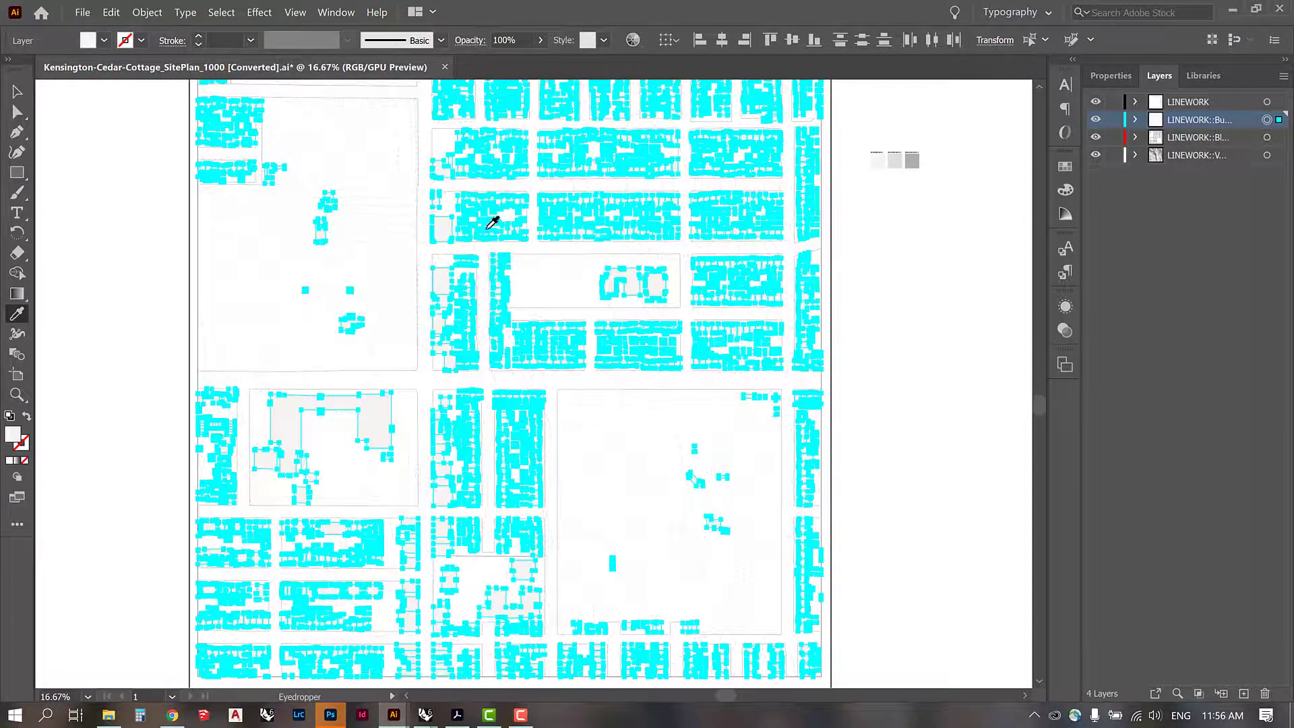
click(17, 91)
click(836, 277)
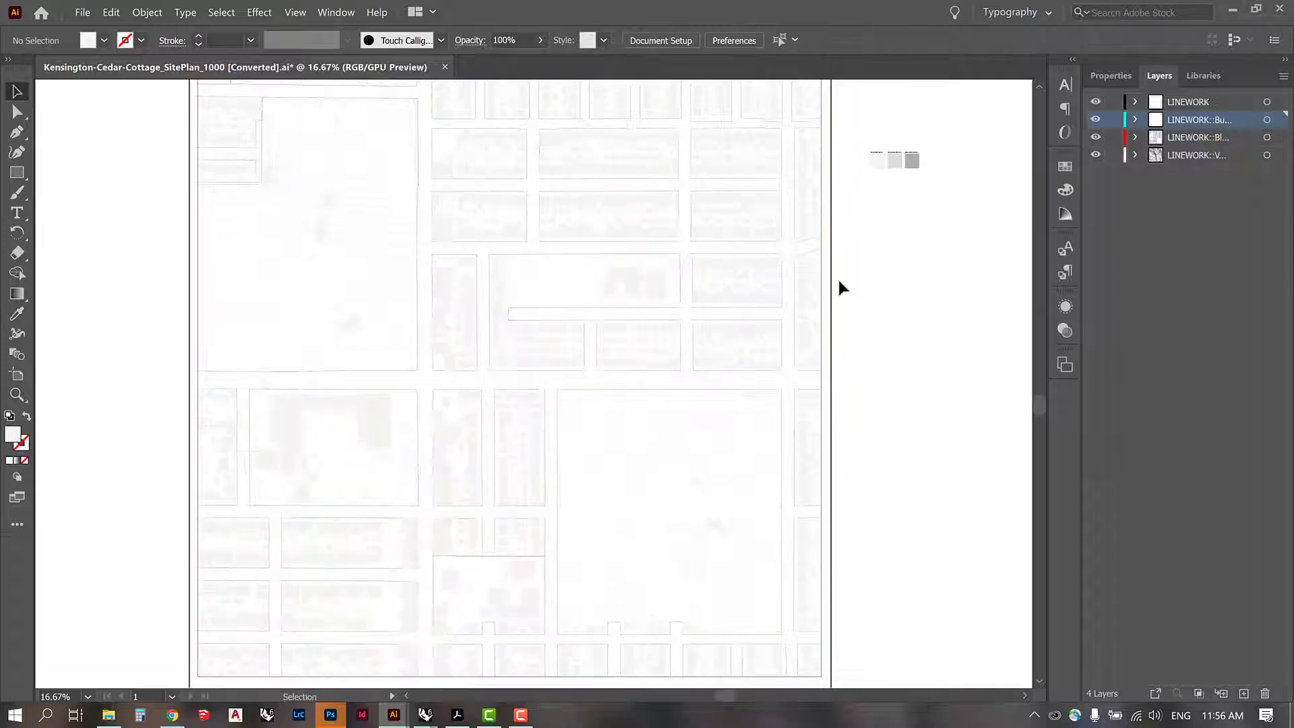
Step: Fill all buildings on the LINEWORK::Bu... layer with the mid-grey Building Mass 2 swatch using the Eyedropper, and deselect them
click(1267, 121)
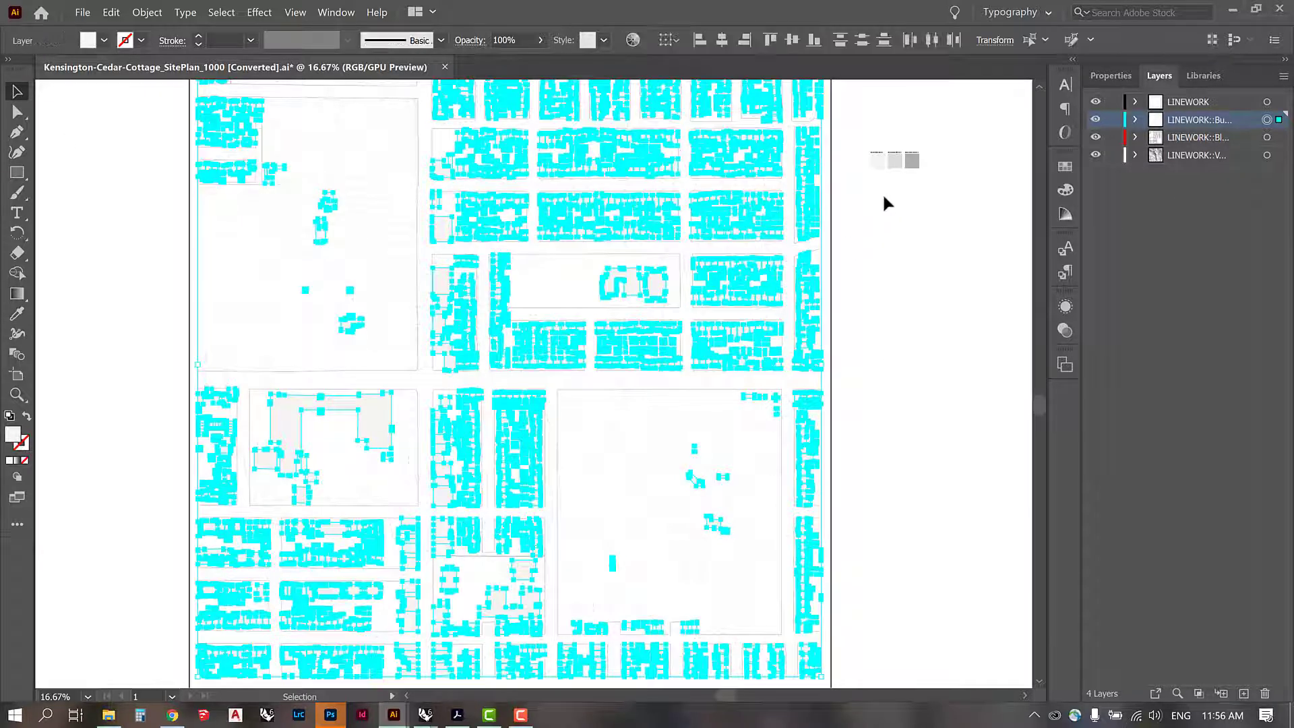
key(i)
click(895, 160)
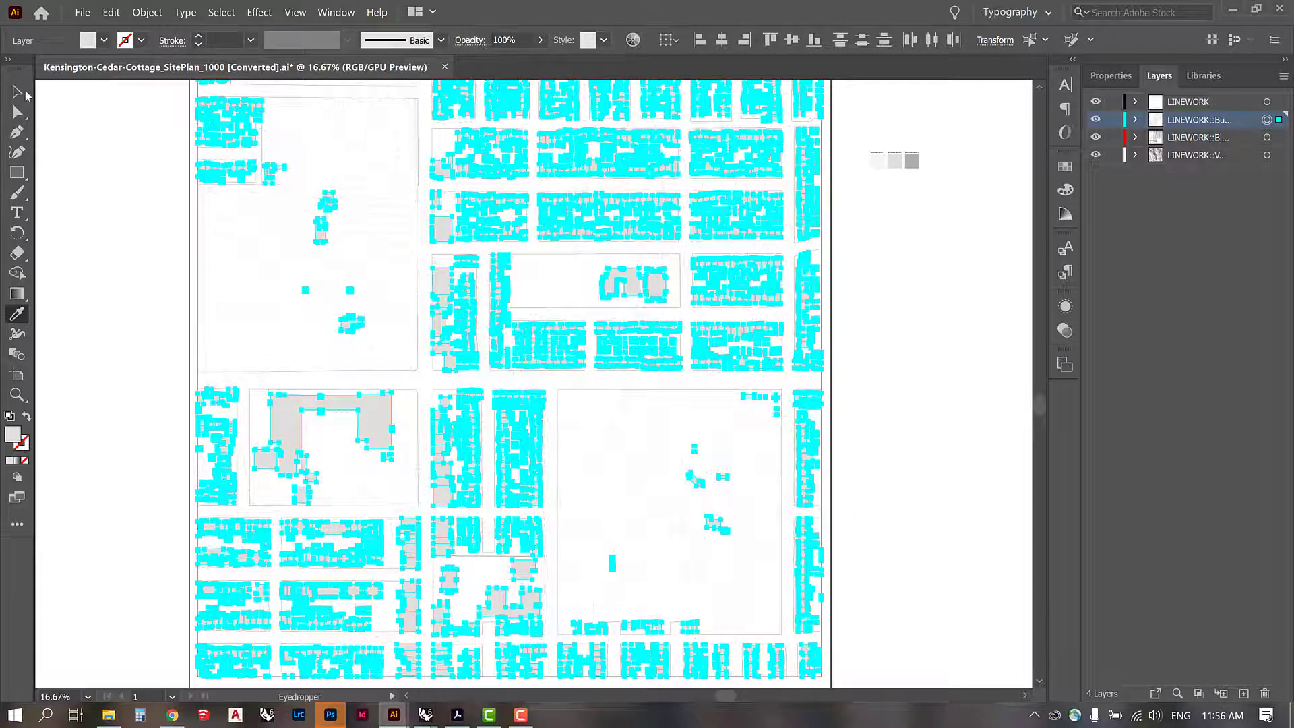
click(17, 91)
click(898, 360)
drag(919, 398, 954, 382)
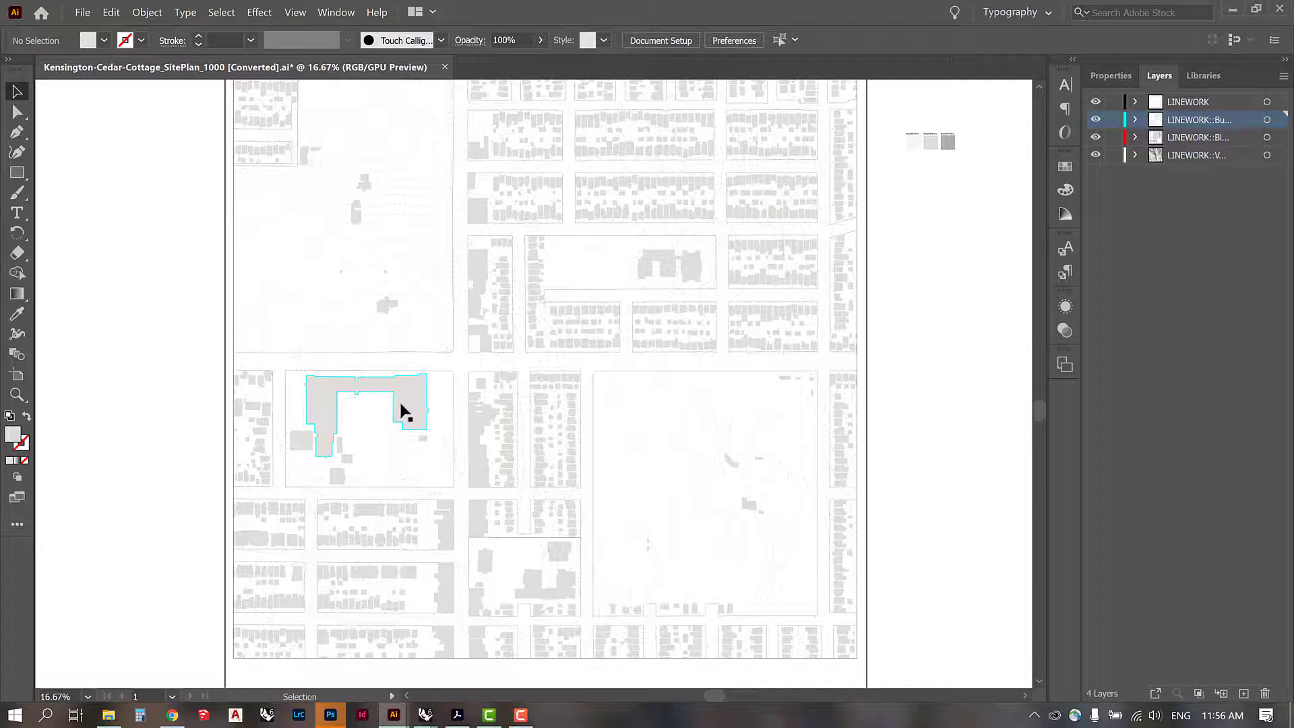
Step: Fill the three large institutional building footprints with the dark grey Building Mass 3 swatch using the Eyedropper, and deselect them
click(401, 406)
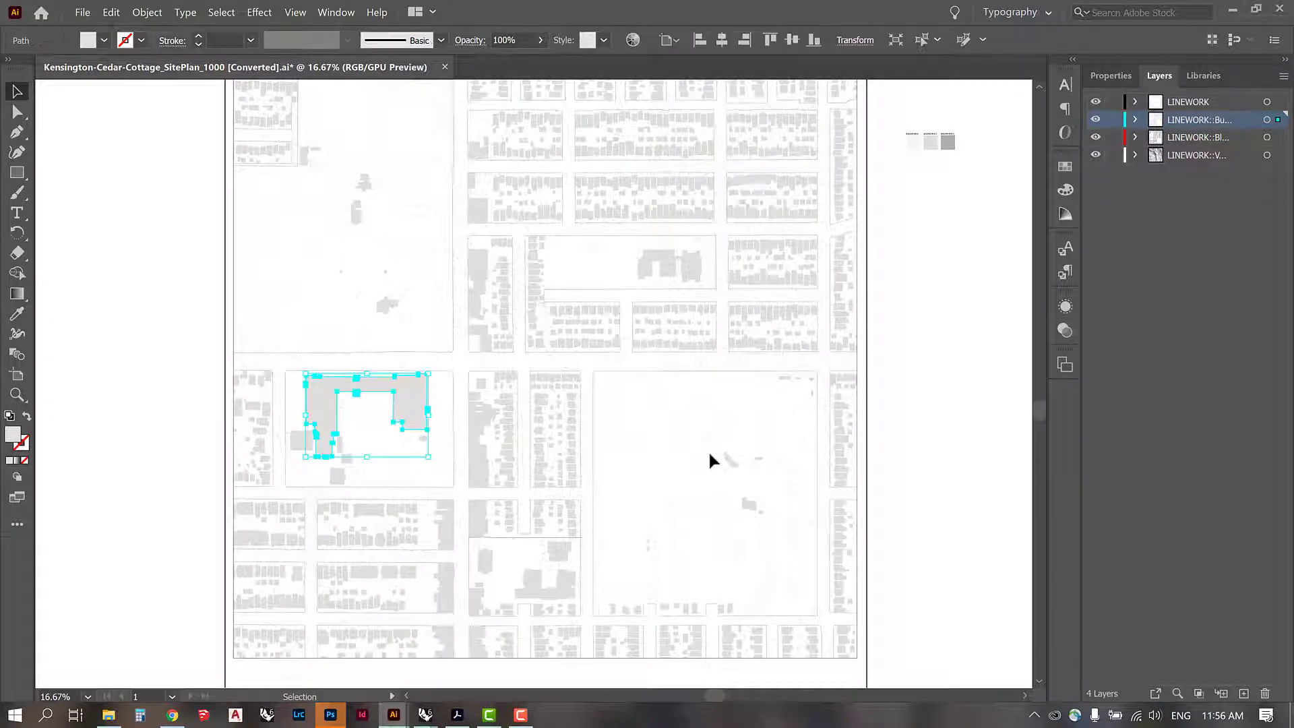
shift+click(671, 263)
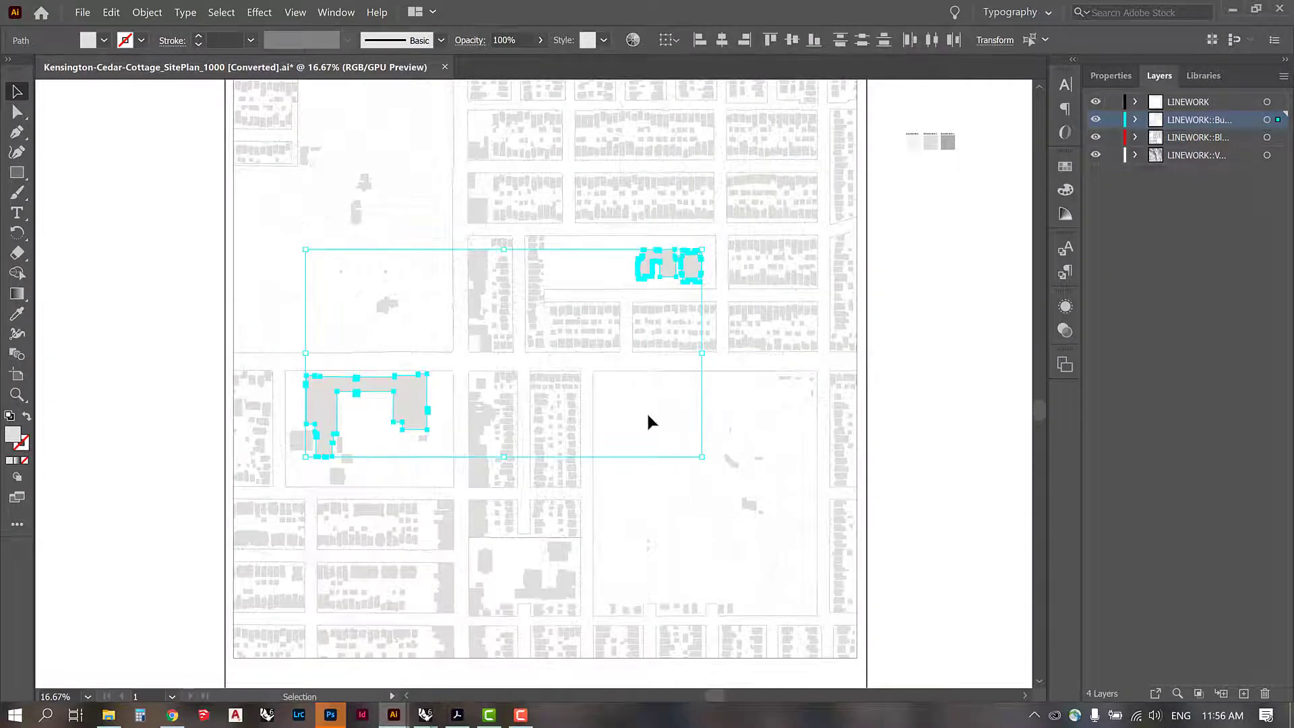
shift+click(529, 590)
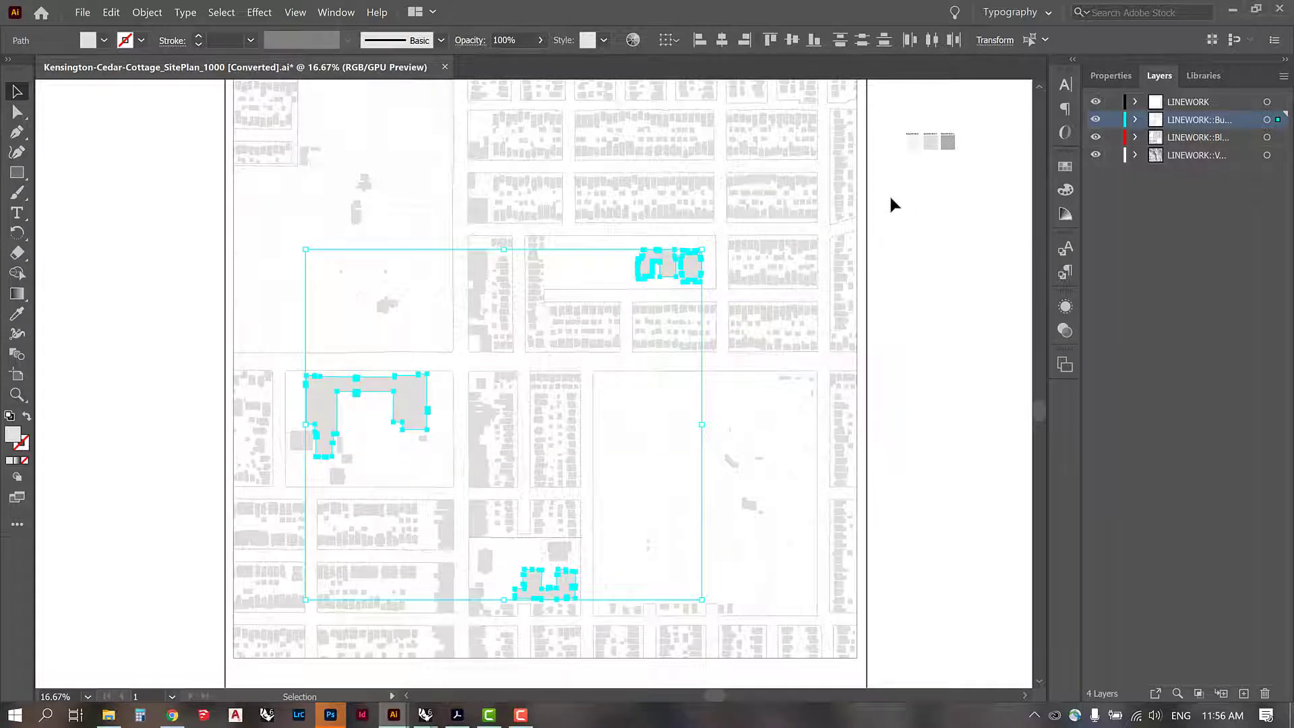
key(i)
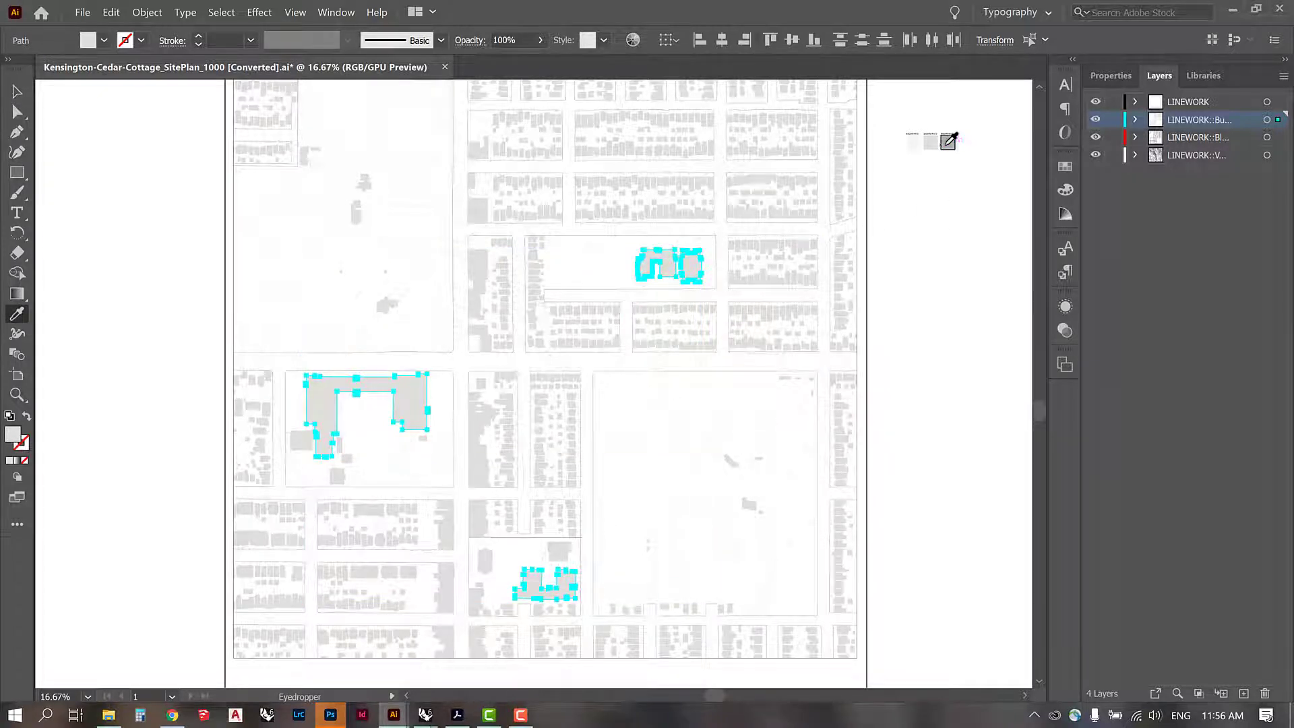
click(945, 143)
key(v)
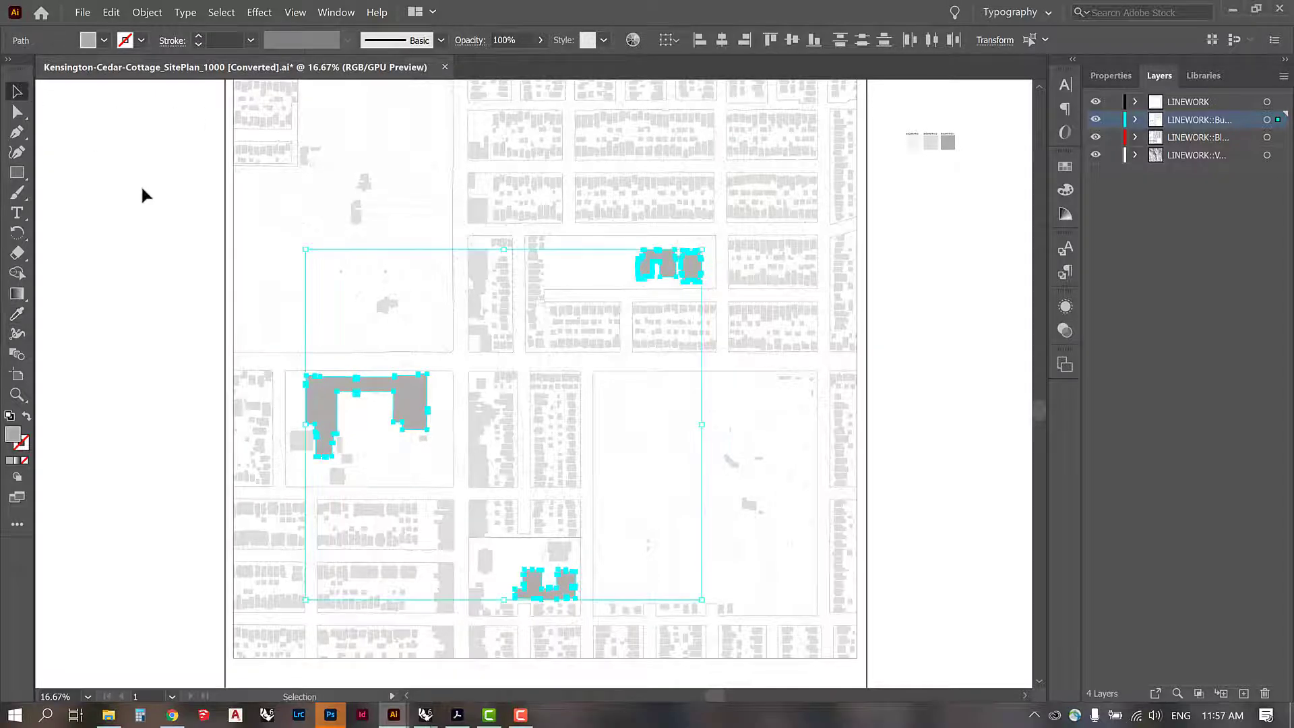
click(742, 415)
drag(936, 318, 924, 362)
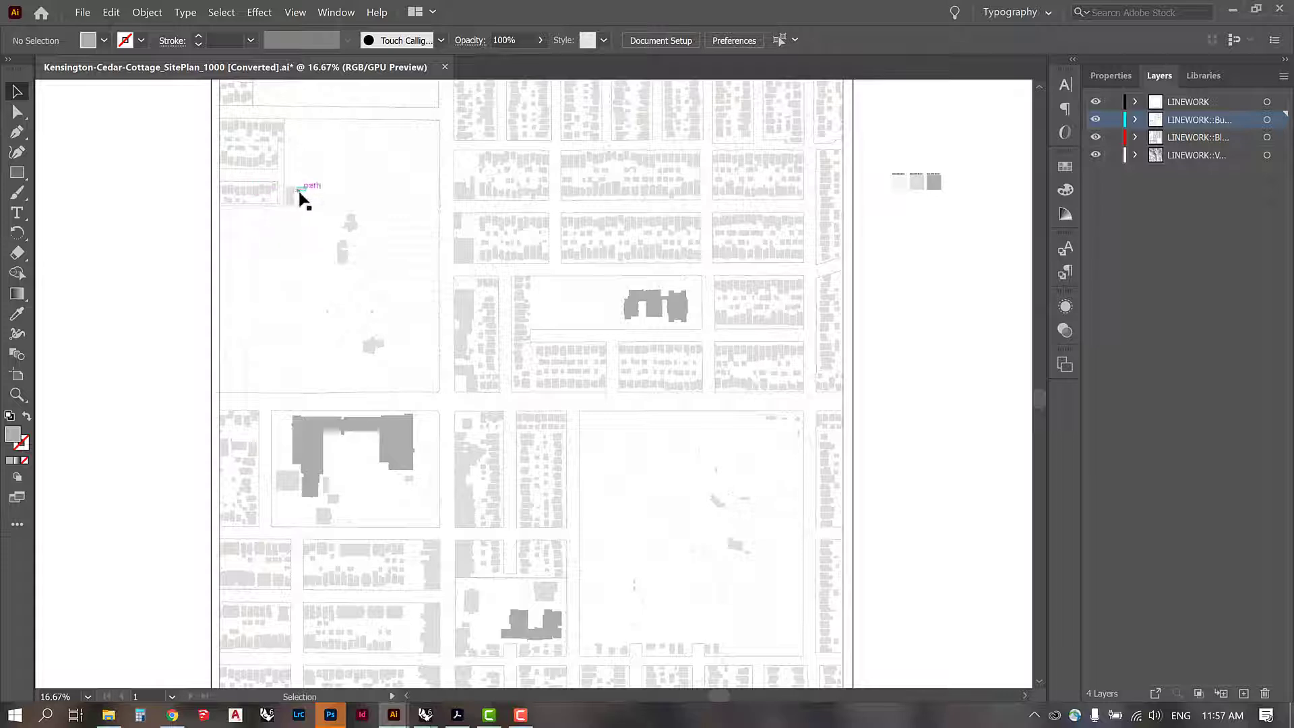
shift+click(293, 196)
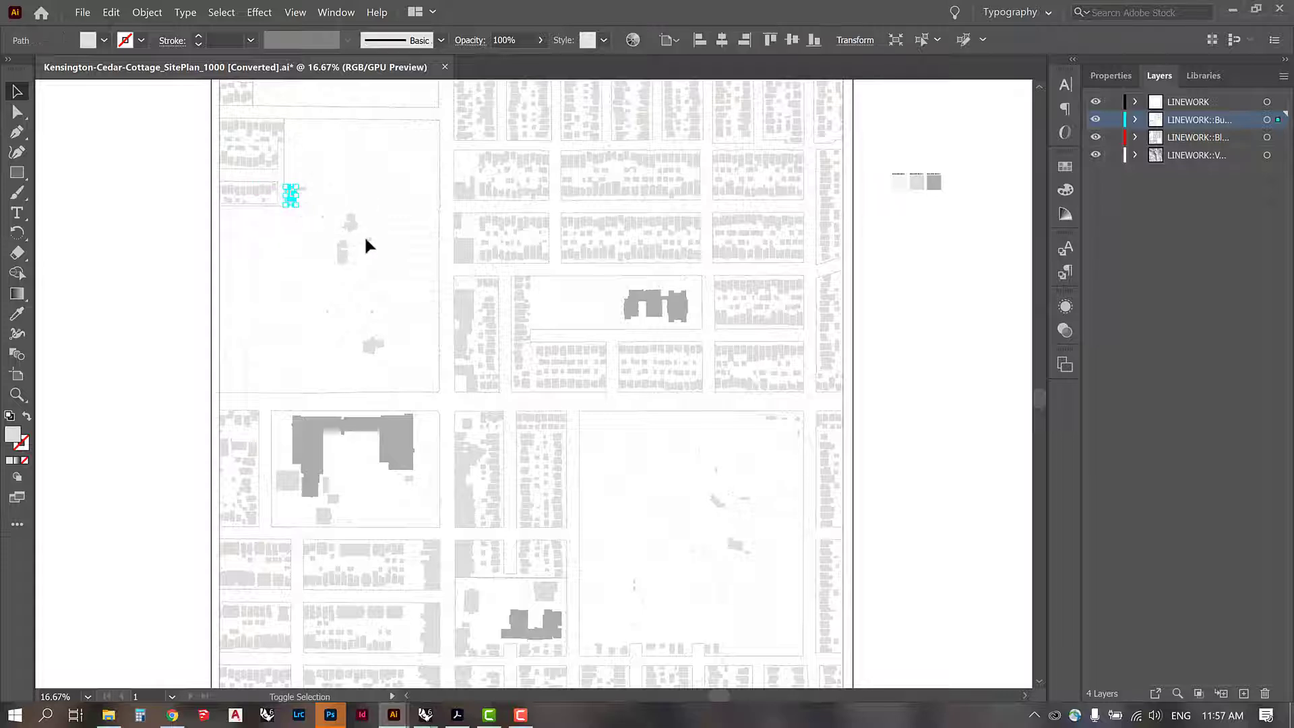
shift+click(350, 223)
shift+click(343, 251)
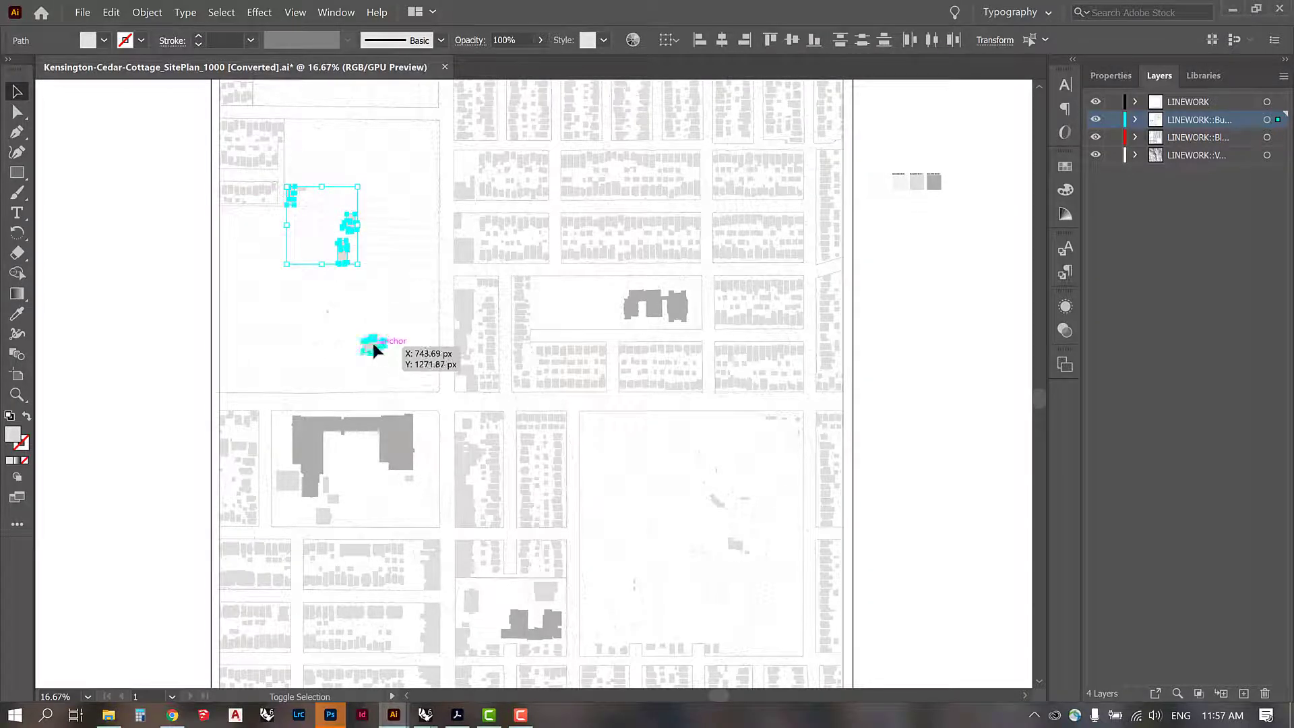
shift+click(373, 347)
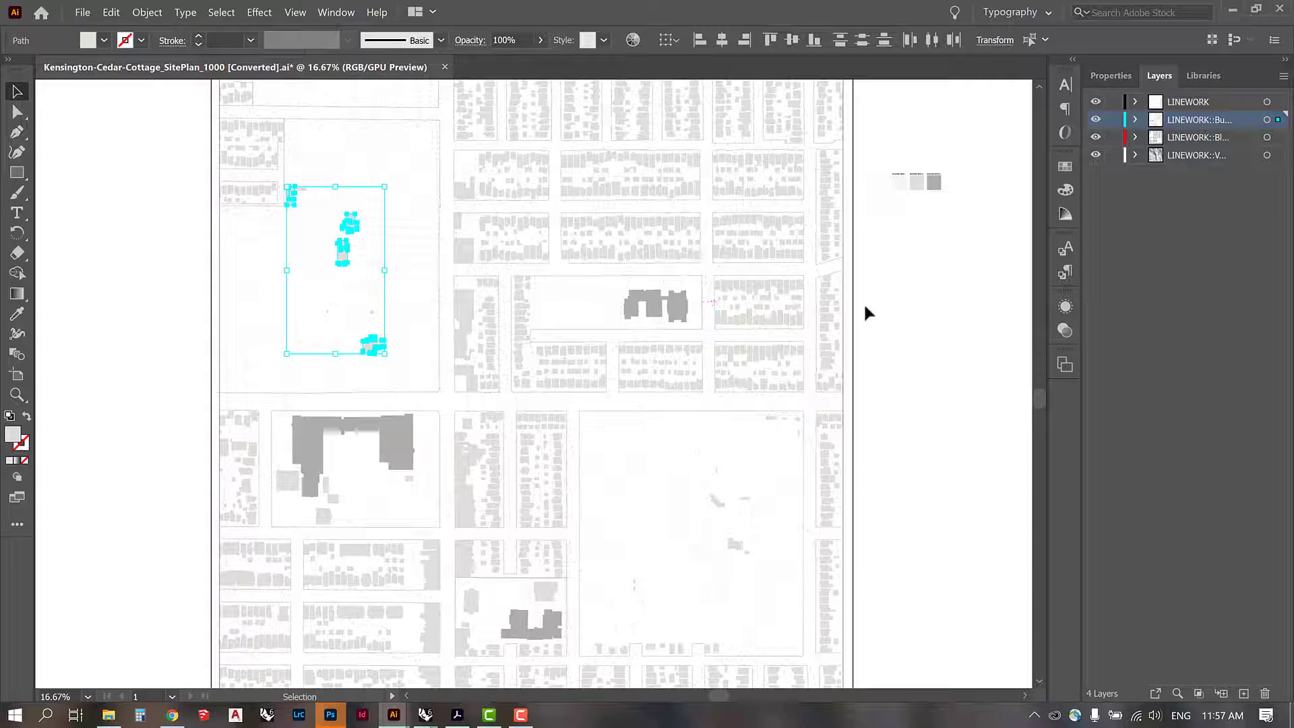
click(912, 431)
scroll(959, 462, down, 3)
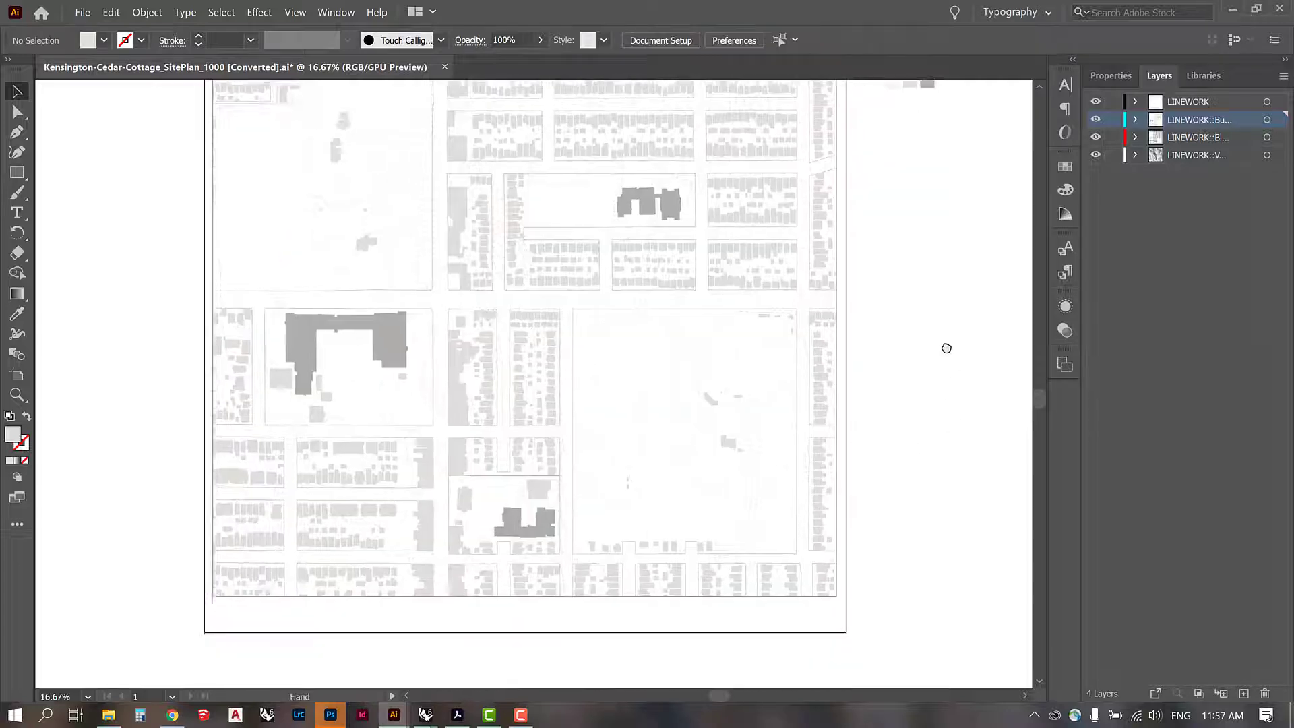
scroll(945, 350, up, 2)
scroll(945, 350, right, 1)
click(83, 12)
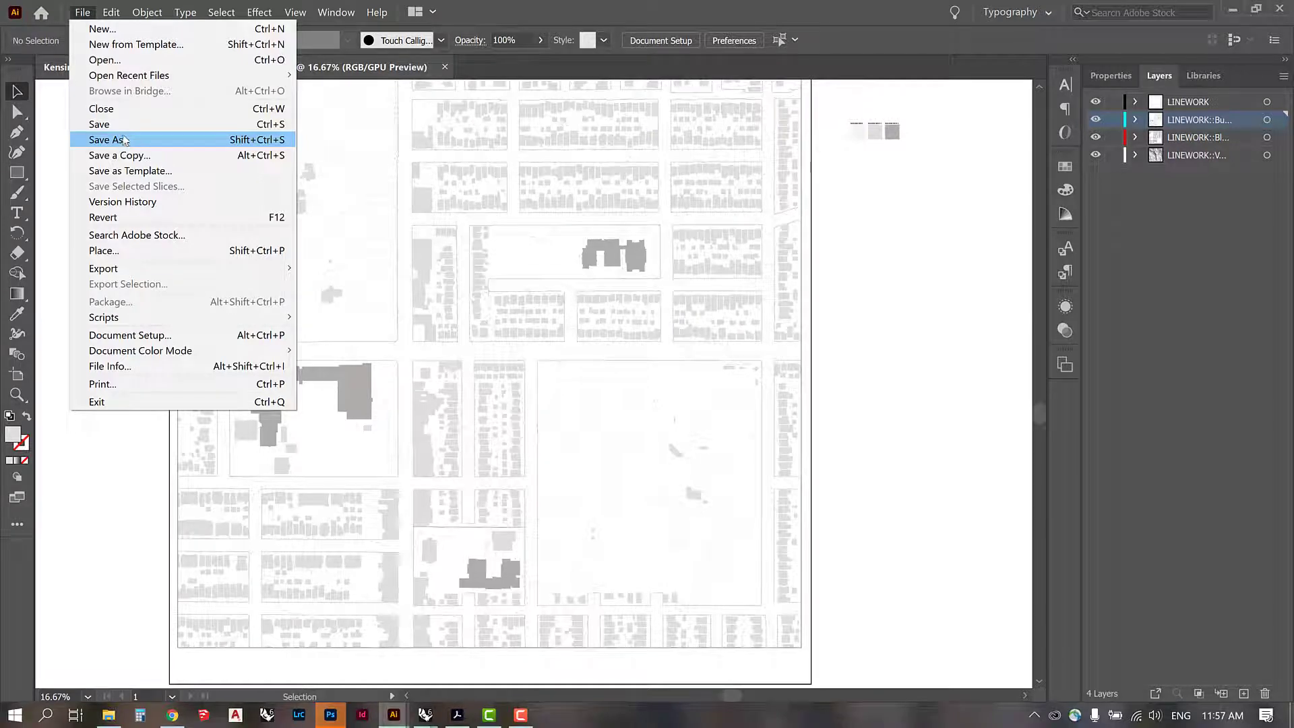
click(893, 284)
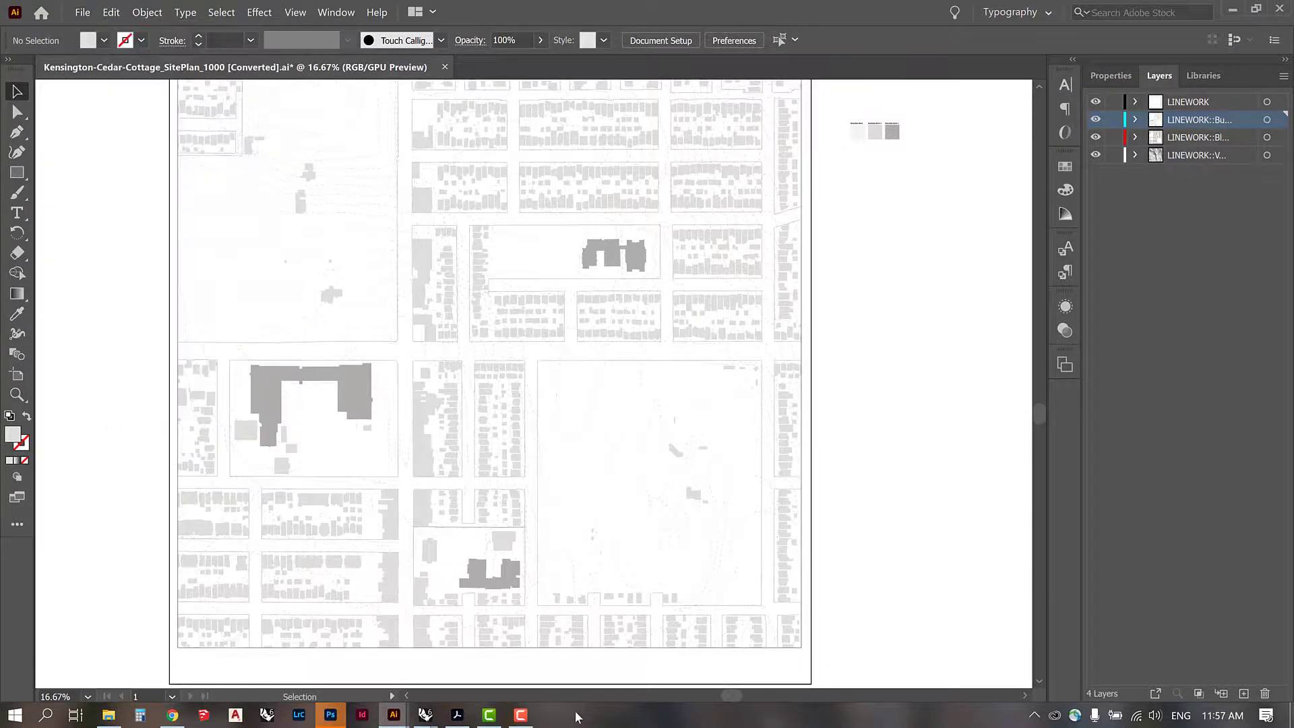